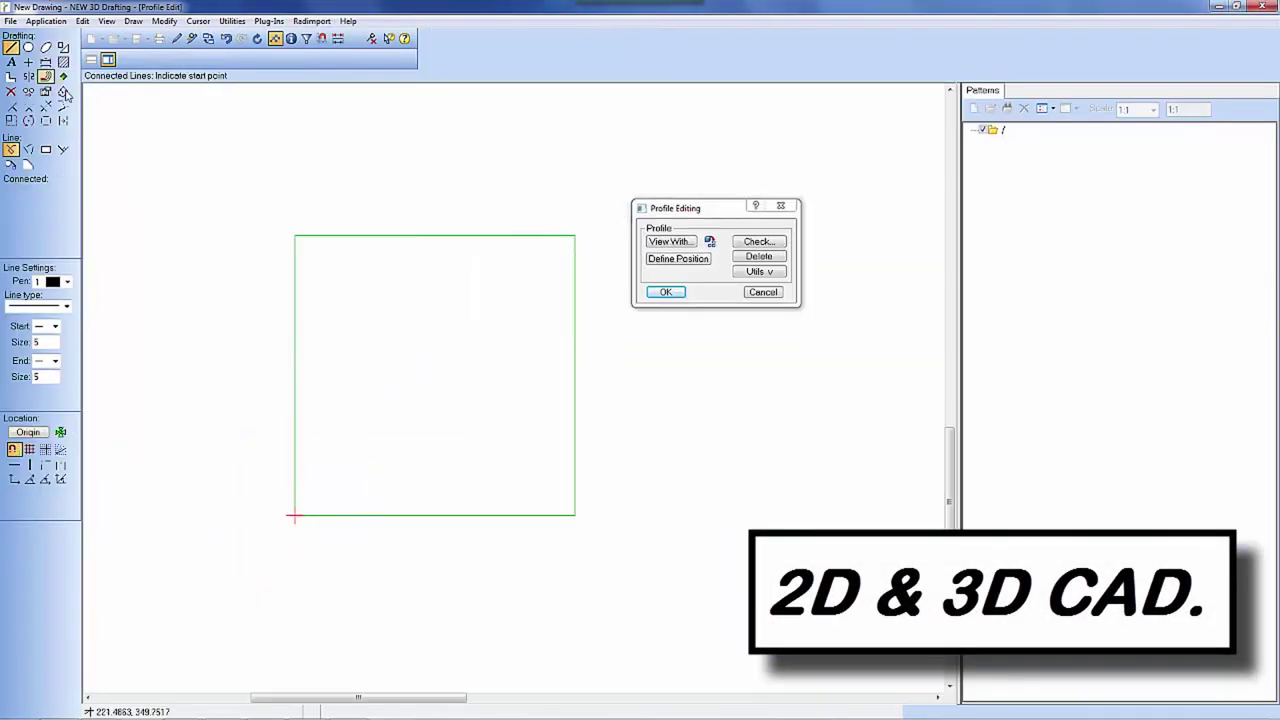
Notch the square profile with parallel offset lines joined into a step on its left edge
{"action": "left_click", "coordinate": [64, 92]}
{"action": "left_click", "coordinate": [435, 236]}
{"action": "left_click", "coordinate": [28, 105]}
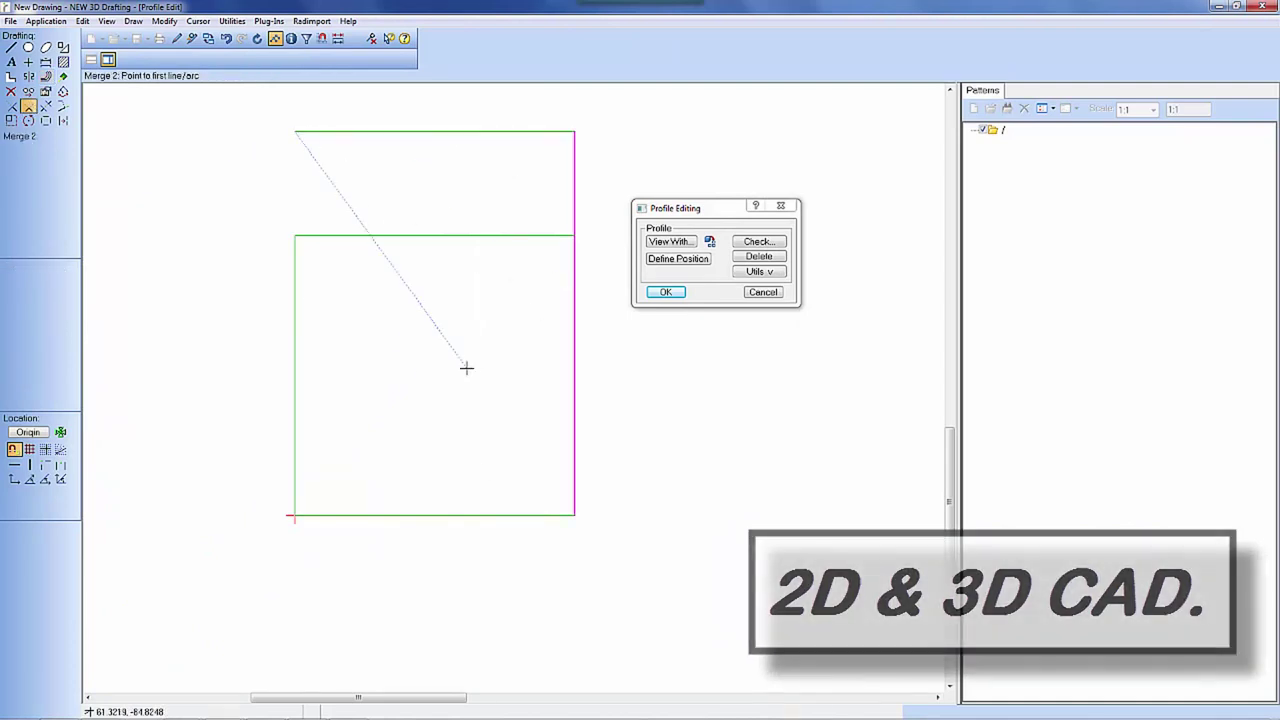
{"action": "left_click", "coordinate": [46, 76]}
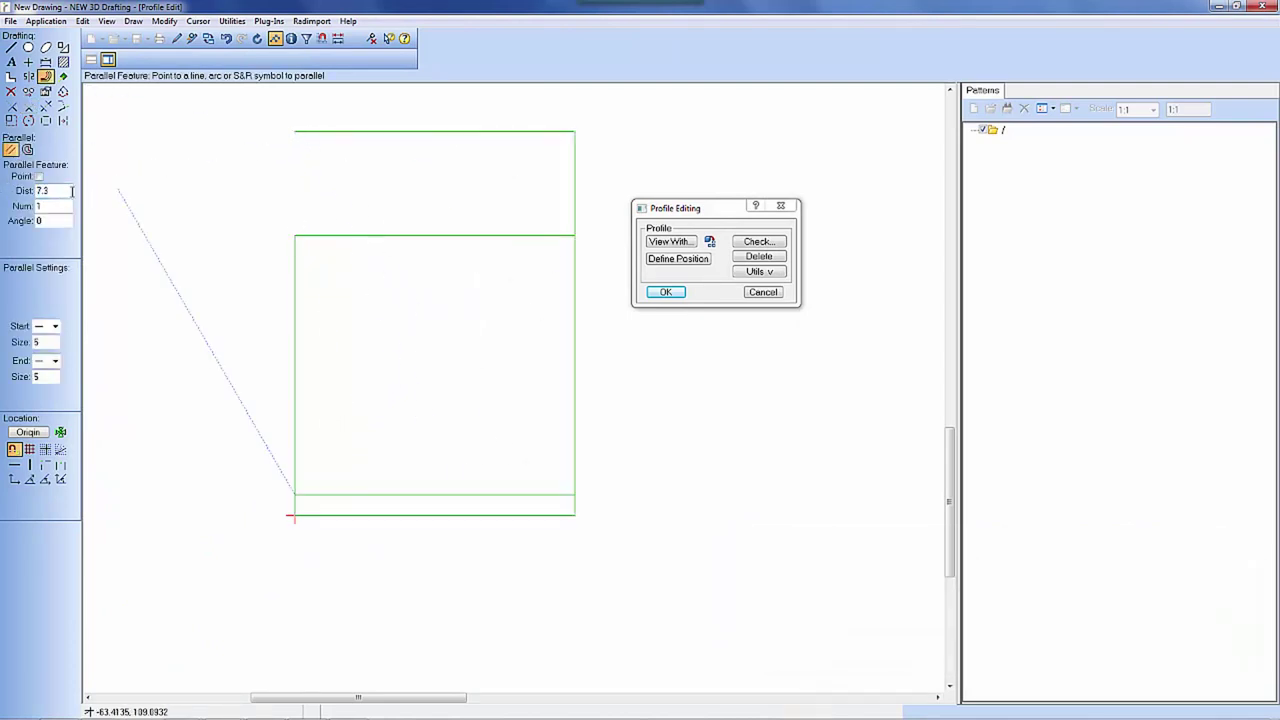
{"action": "left_click", "coordinate": [295, 470]}
{"action": "left_click", "coordinate": [318, 400]}
{"action": "left_click", "coordinate": [350, 350]}
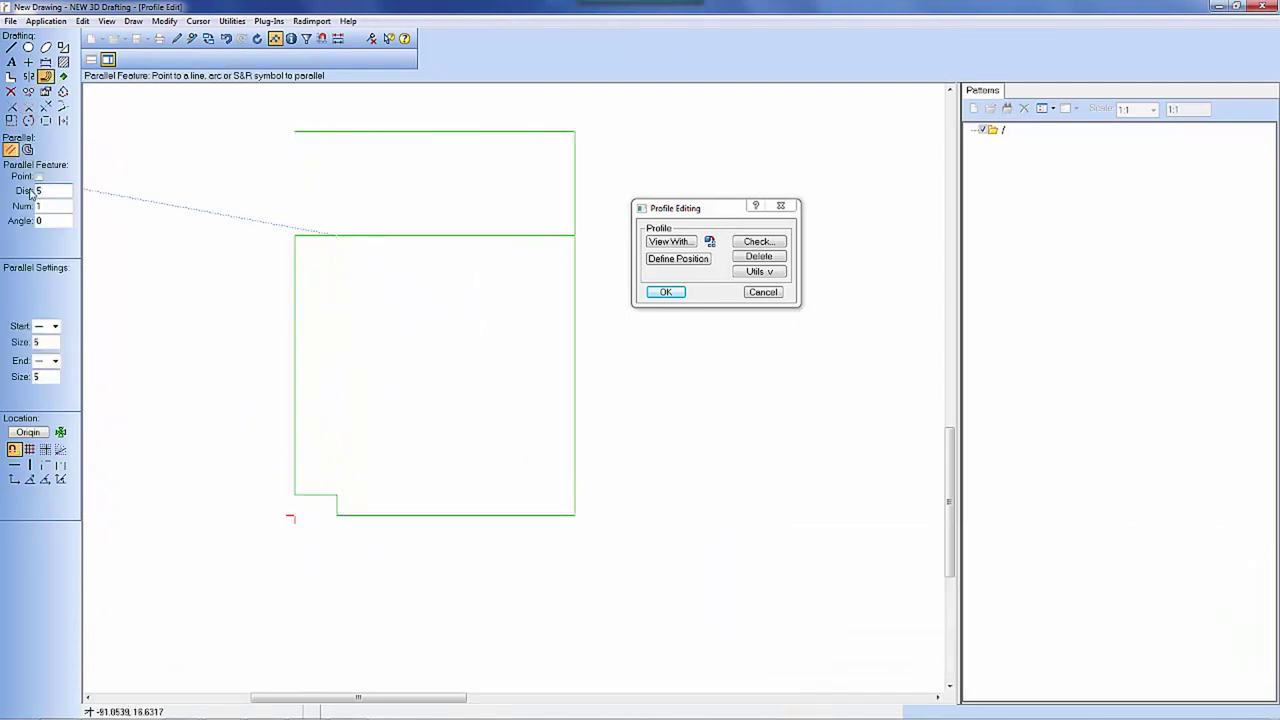
{"action": "left_click", "coordinate": [323, 486]}
{"action": "left_click", "coordinate": [334, 128]}
Turn the profile into a 3D sheet and confirm two bent flanges
{"action": "left_click", "coordinate": [665, 291]}
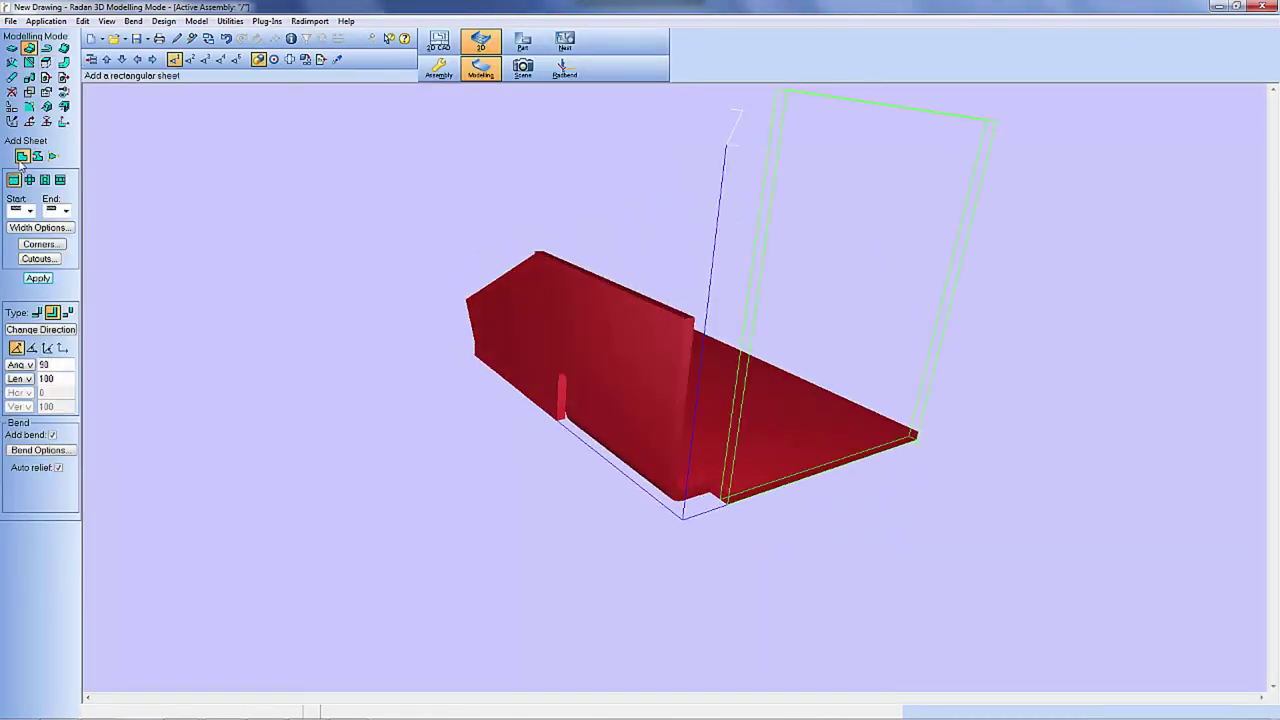
{"action": "key", "text": "Return"}
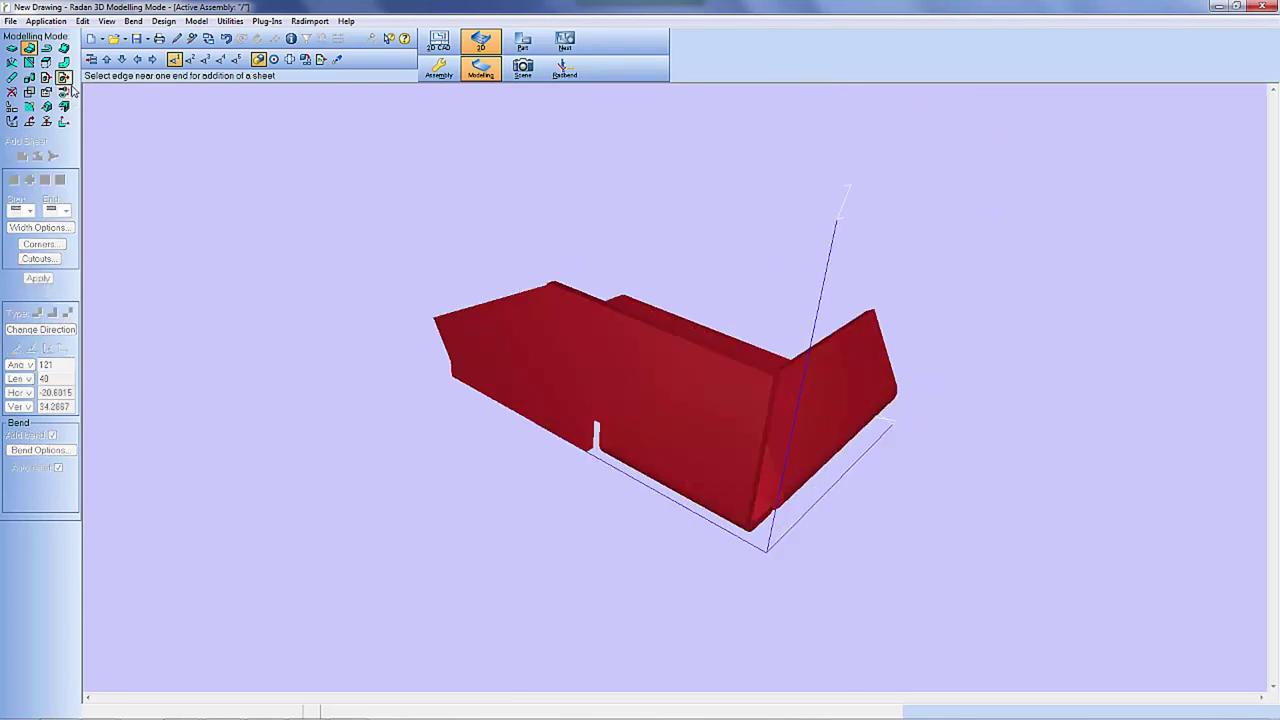
{"action": "key", "text": "Return"}
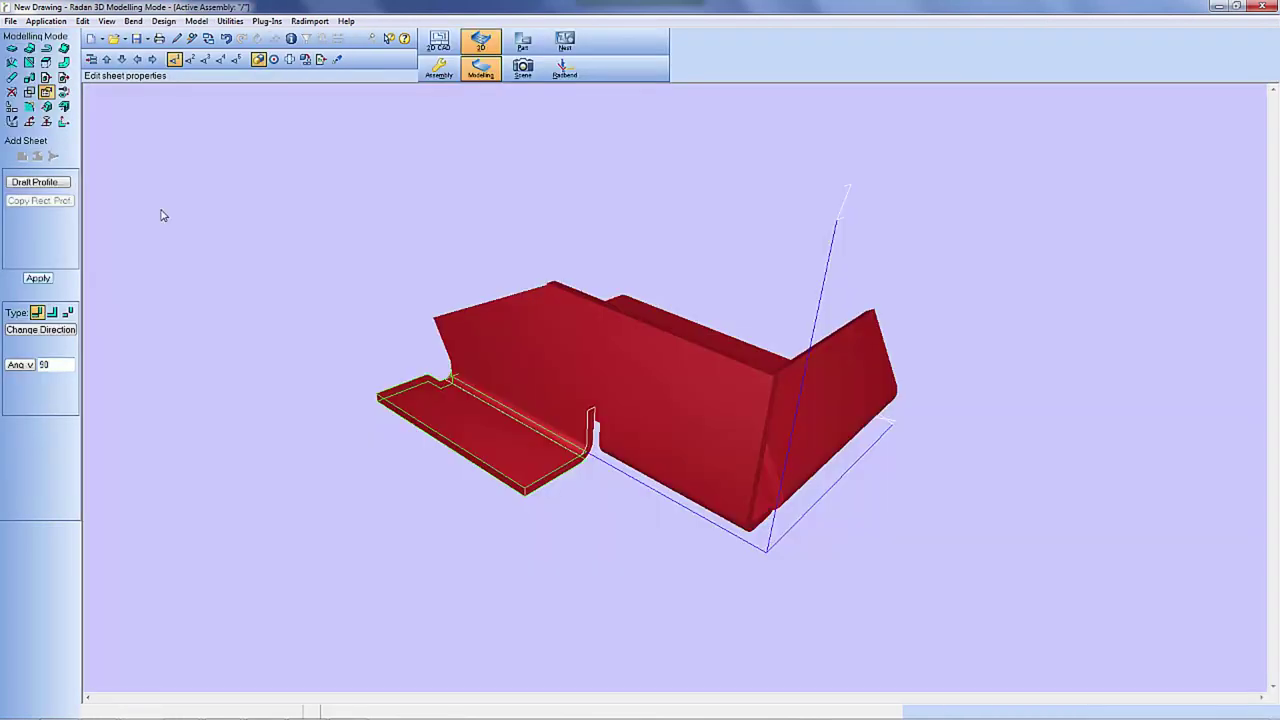
{"action": "left_click", "coordinate": [46, 92]}
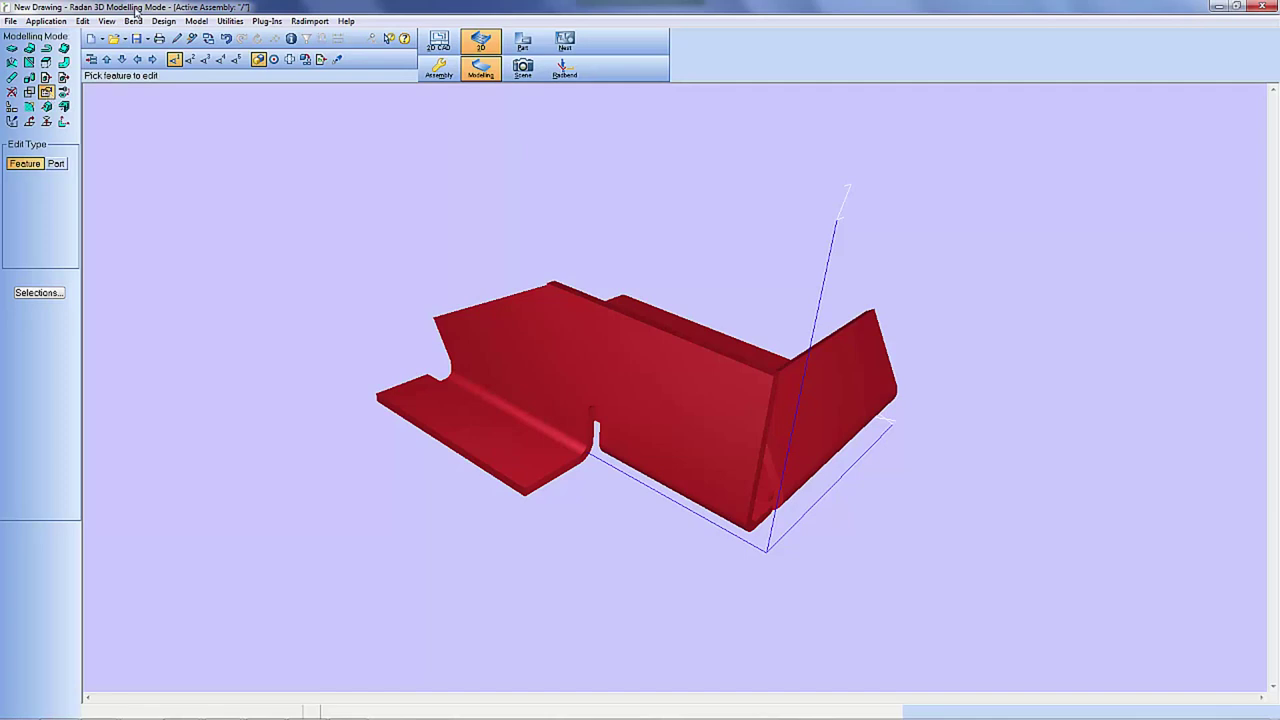
Add a shaped sheet on a model edge and begin drafting its profile
{"action": "left_click", "coordinate": [29, 48]}
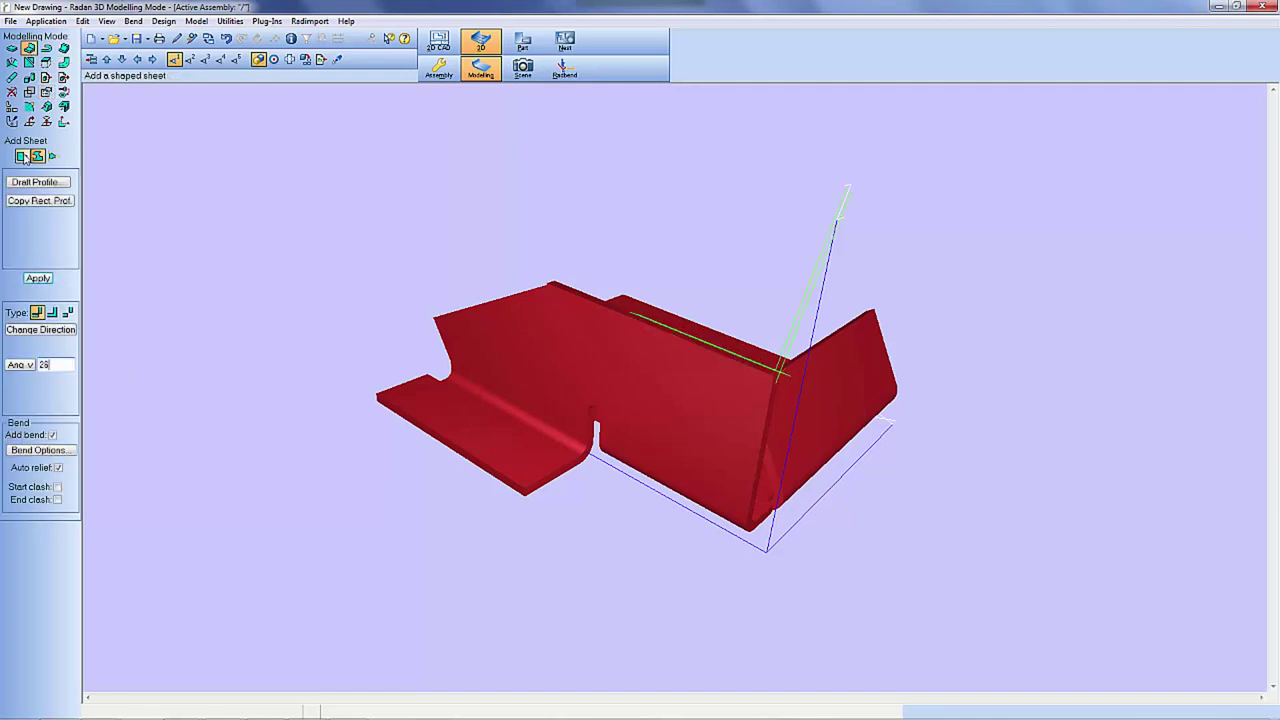
{"action": "left_click", "coordinate": [24, 157]}
{"action": "left_click", "coordinate": [46, 76]}
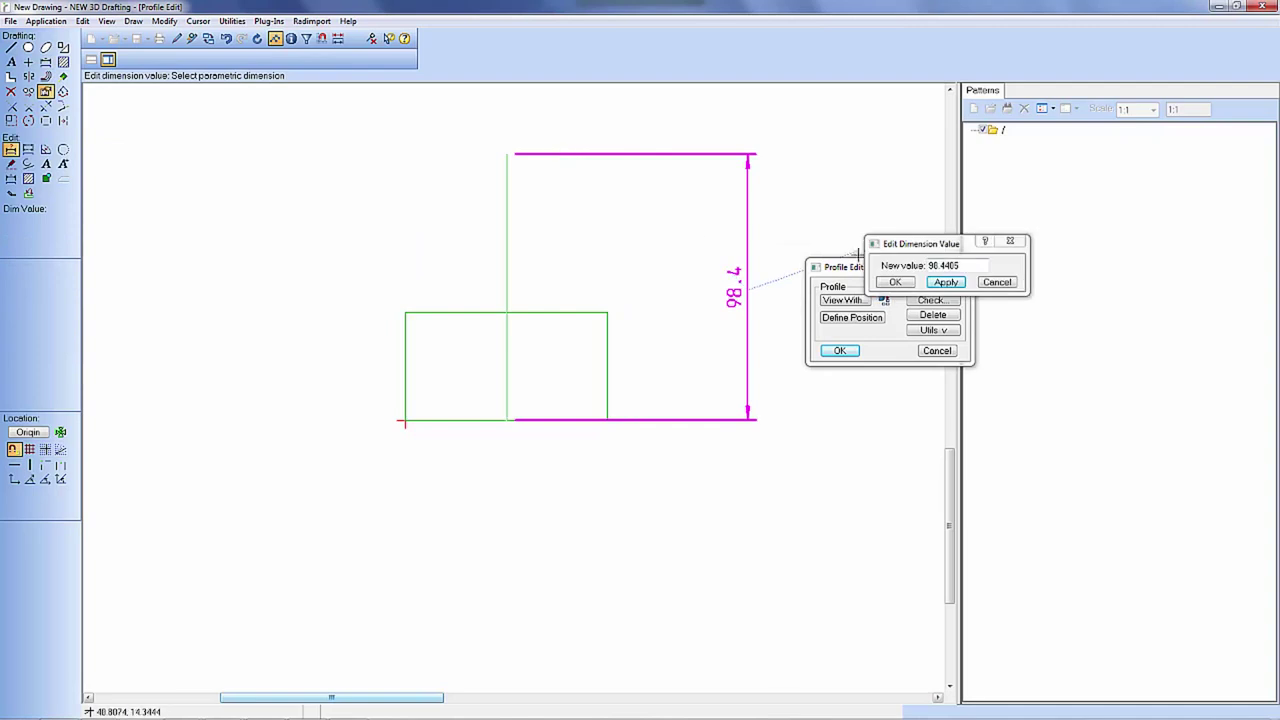
Change the new sheet's height dimension to 100.7 and start the arm's line from the rectangle corner
{"action": "type", "text": "100.7"}
{"action": "left_click", "coordinate": [945, 282]}
{"action": "left_click", "coordinate": [895, 282]}
{"action": "left_click", "coordinate": [28, 47]}
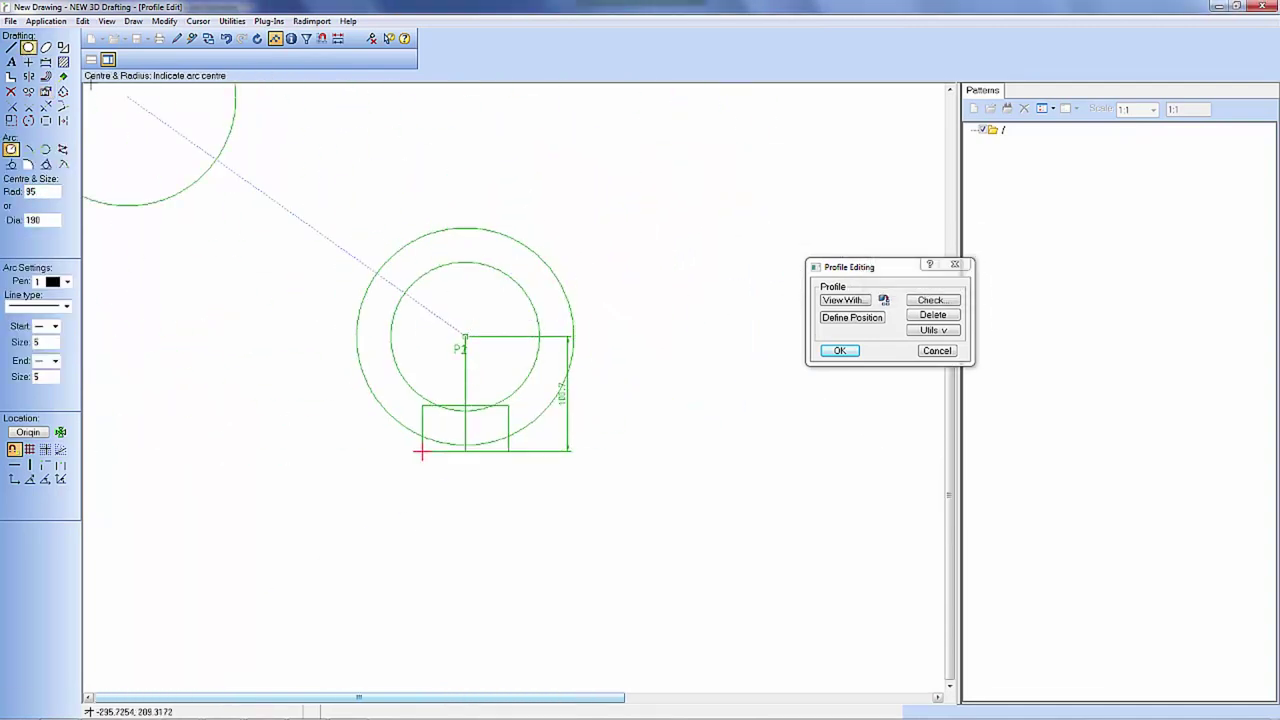
{"action": "left_click", "coordinate": [465, 338]}
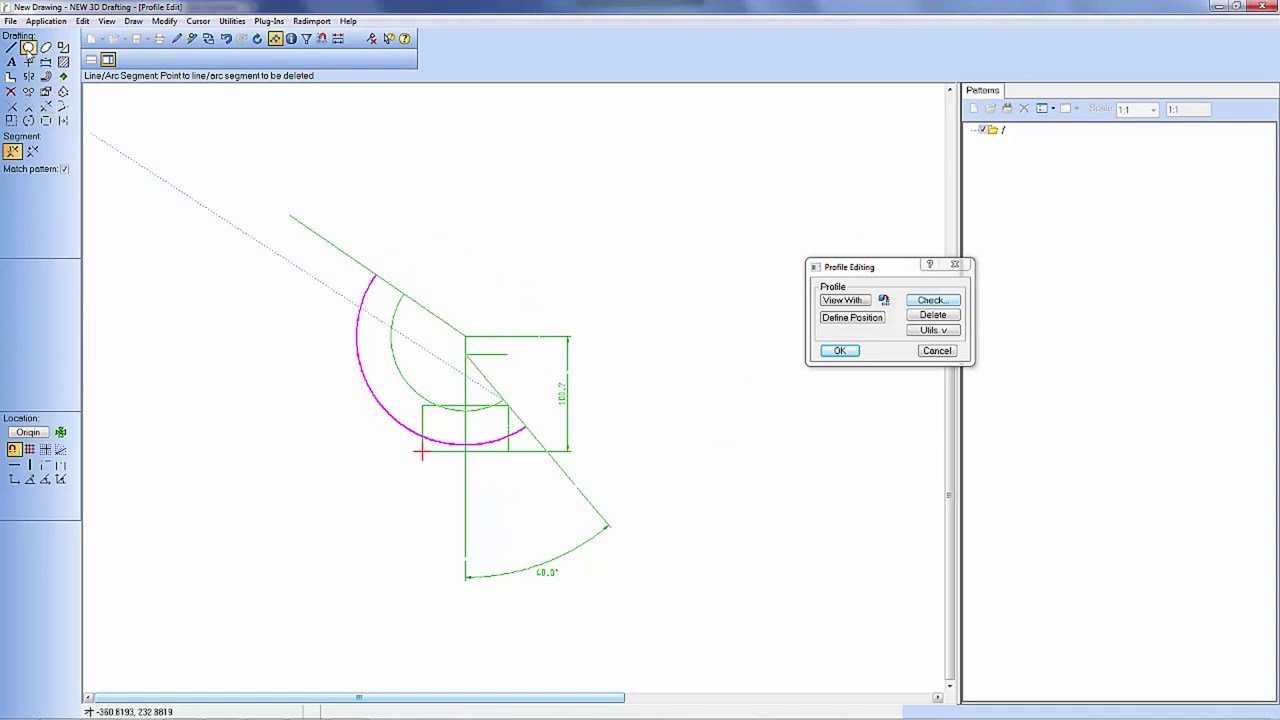
{"action": "left_click_drag", "start_coordinate": [266, 243], "coordinate": [680, 538]}
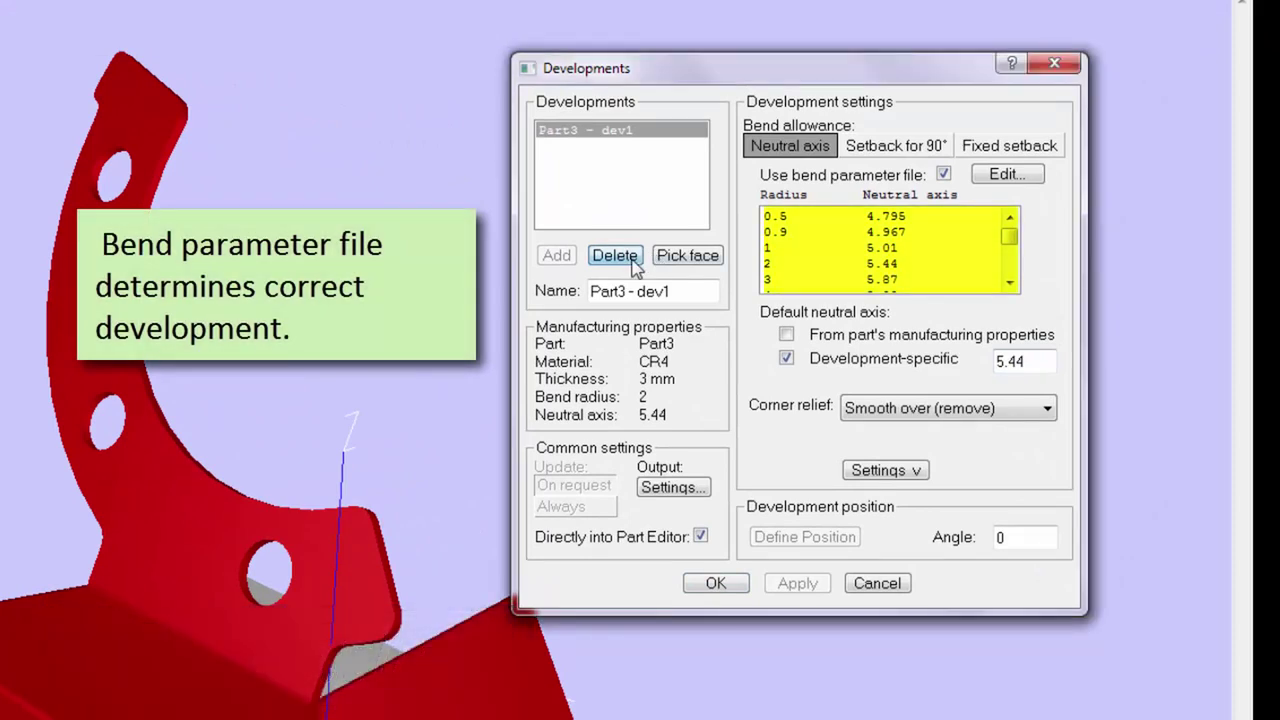
Open the flat development in the Part Editor and apply automatic profiling around outline and holes
{"action": "left_click", "coordinate": [632, 262]}
{"action": "left_click", "coordinate": [730, 588]}
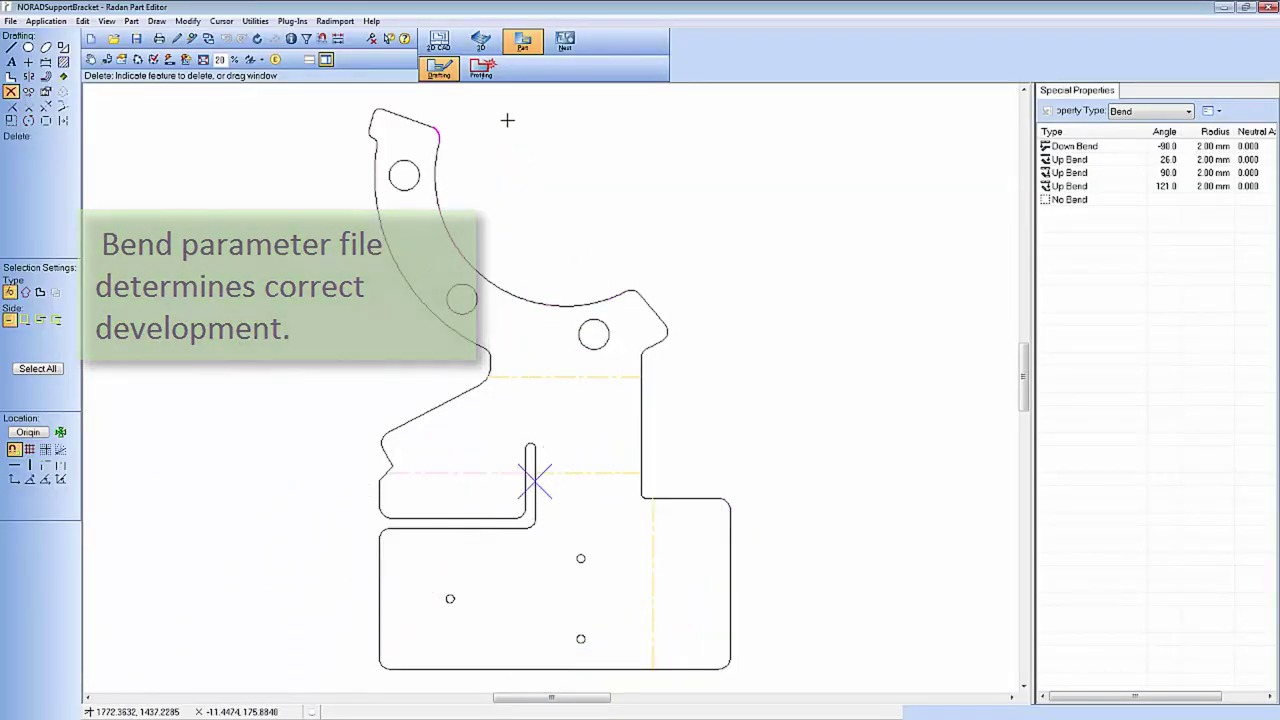
{"action": "left_click", "coordinate": [481, 70]}
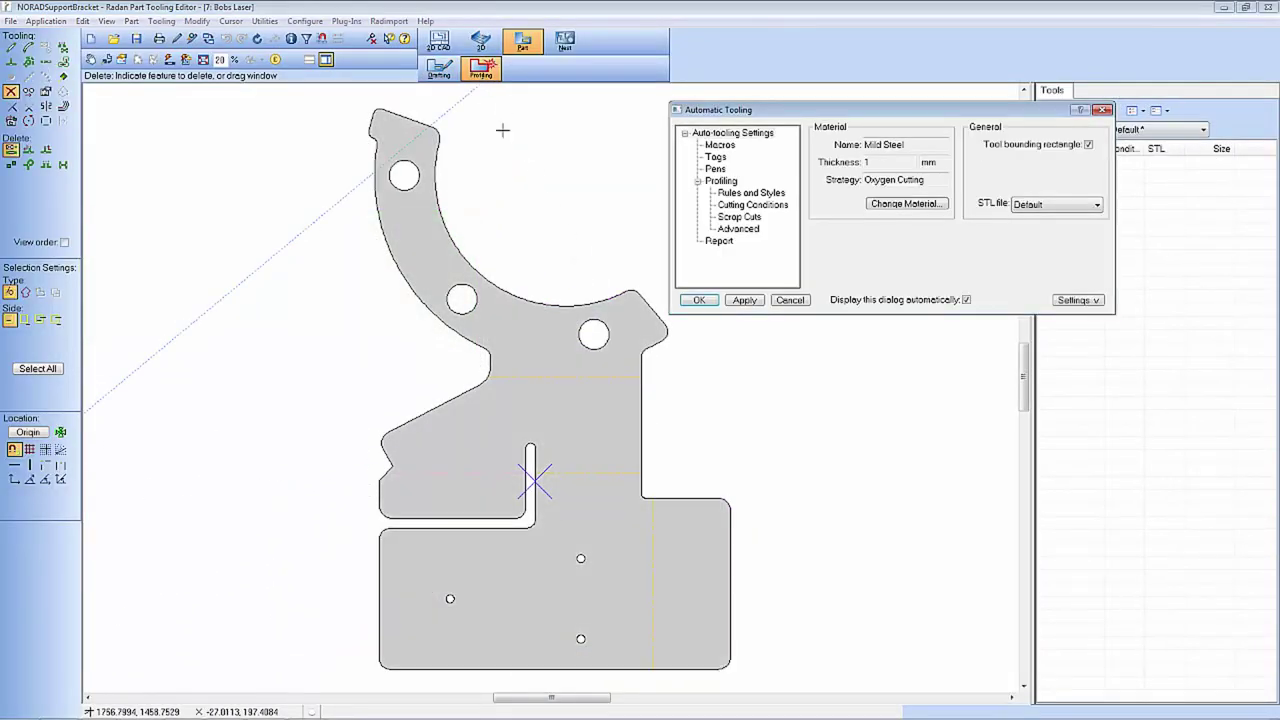
{"action": "left_click", "coordinate": [750, 301]}
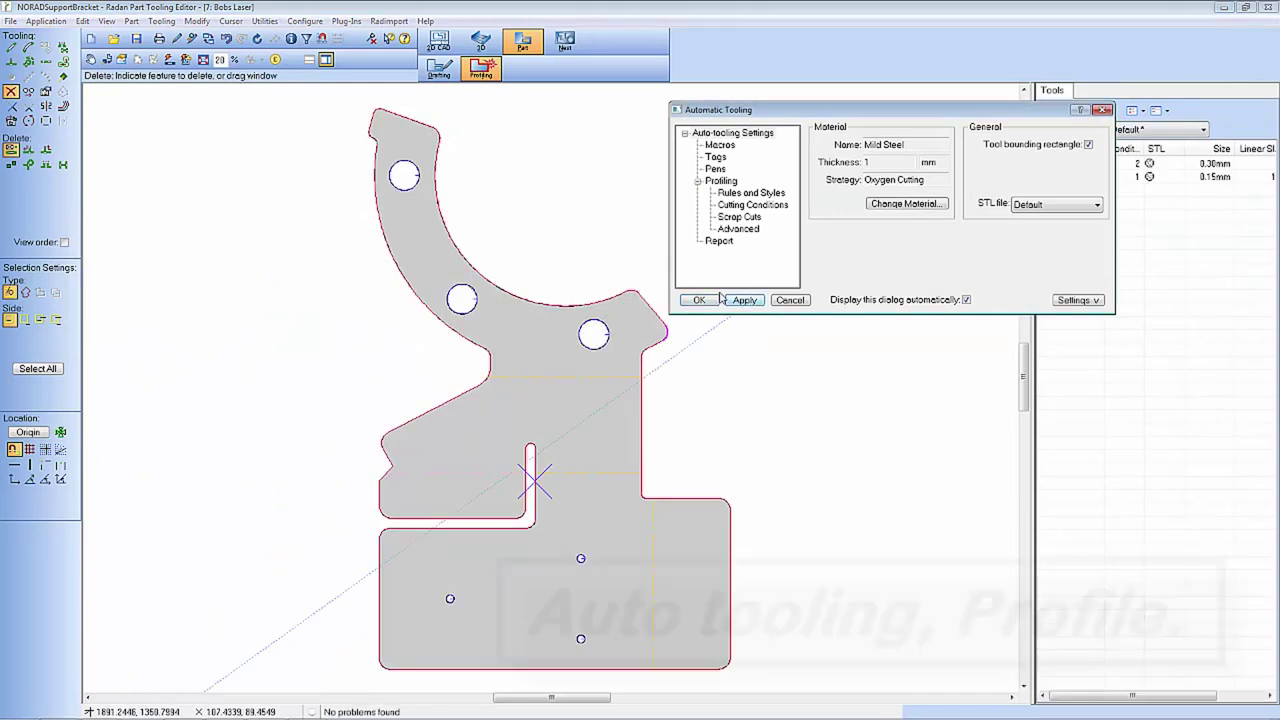
{"action": "left_click_drag", "start_coordinate": [355, 112], "coordinate": [492, 230]}
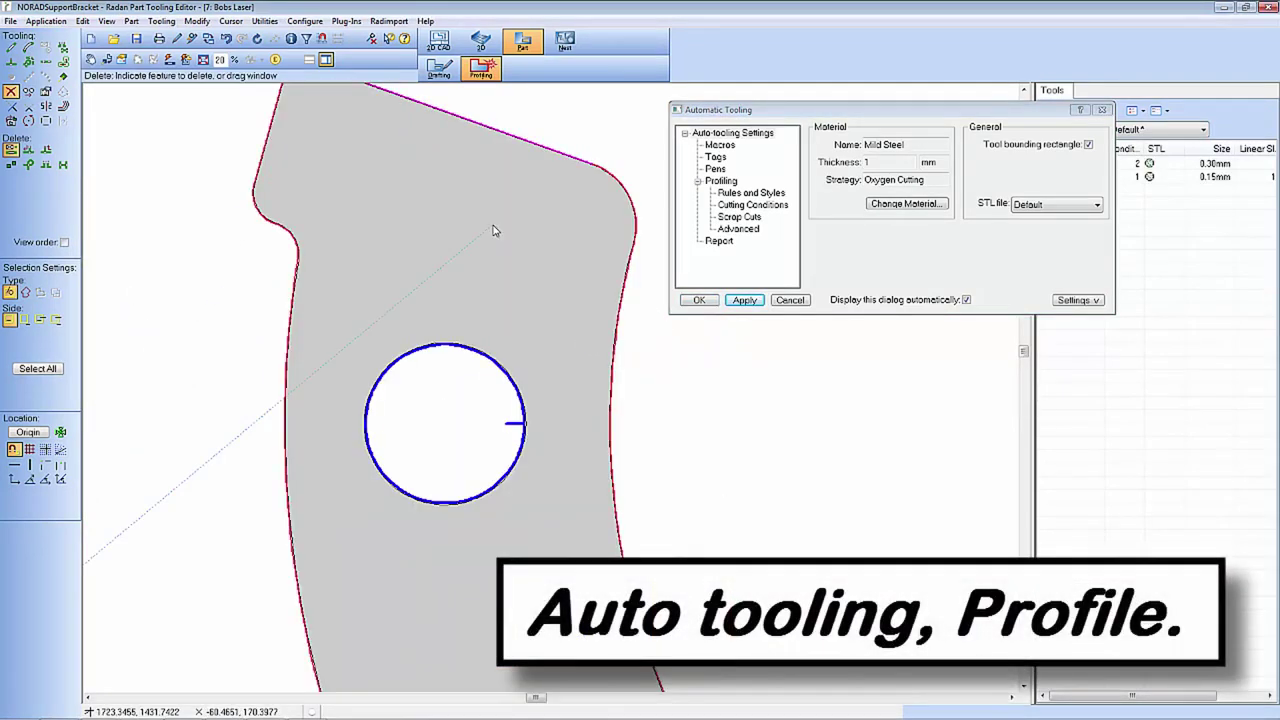
{"action": "scroll", "coordinate": [492, 225], "scroll_direction": "down", "scroll_amount": 5}
{"action": "mouse_move", "coordinate": [394, 162]}
{"action": "left_mouse_down"}
{"action": "mouse_move", "coordinate": [662, 590]}
{"action": "mouse_move", "coordinate": [714, 614]}
{"action": "left_mouse_up"}
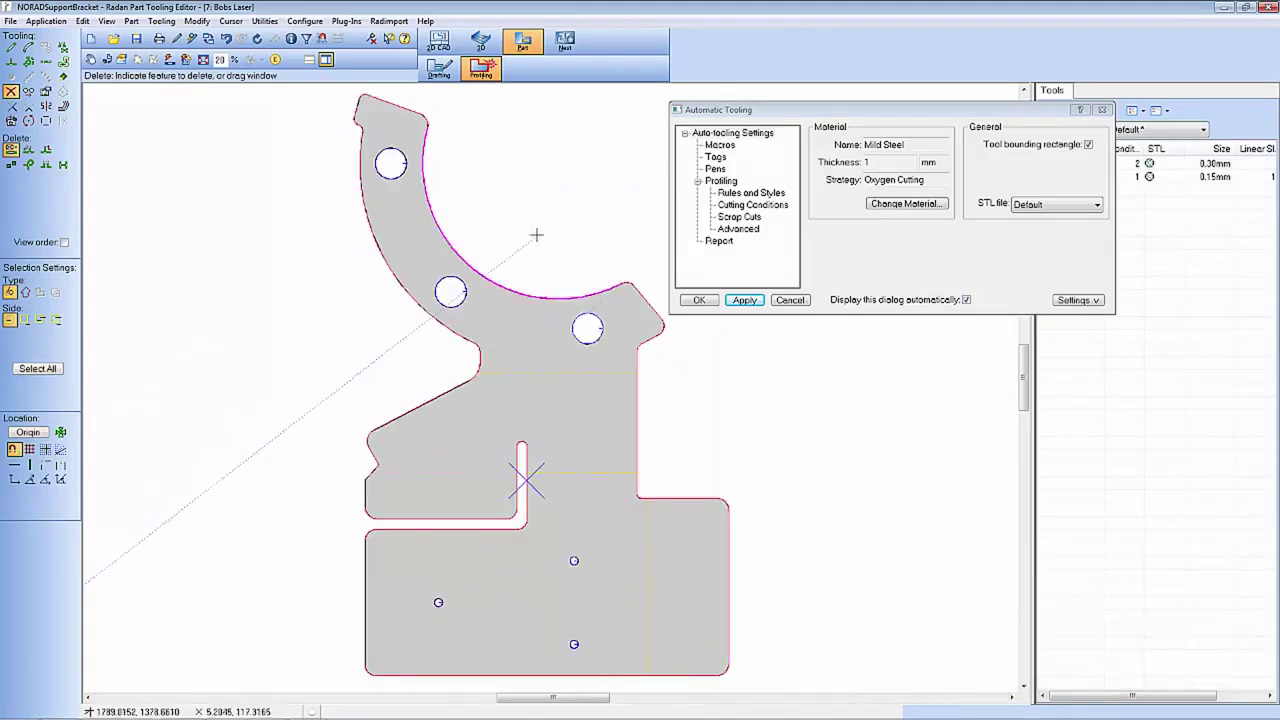
Save the part and store its £3.11-per-part quick estimate with operation cost details
{"action": "left_click", "coordinate": [439, 68]}
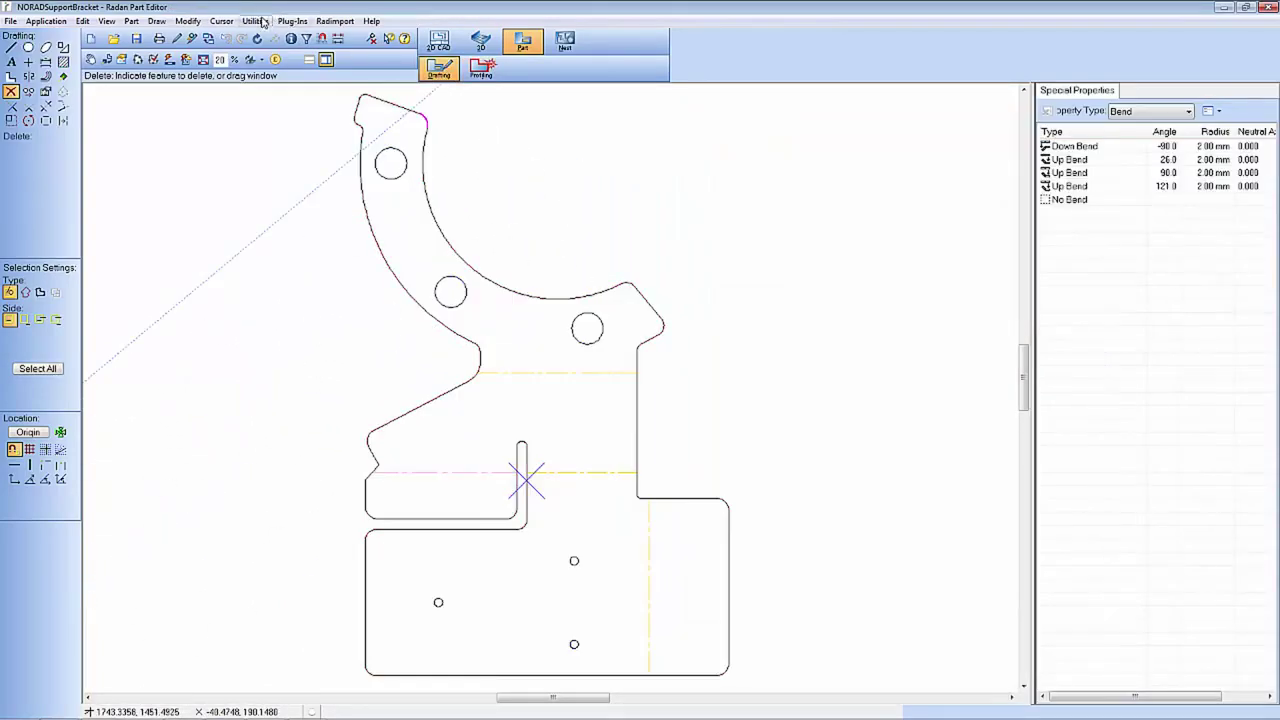
{"action": "left_click", "coordinate": [262, 22]}
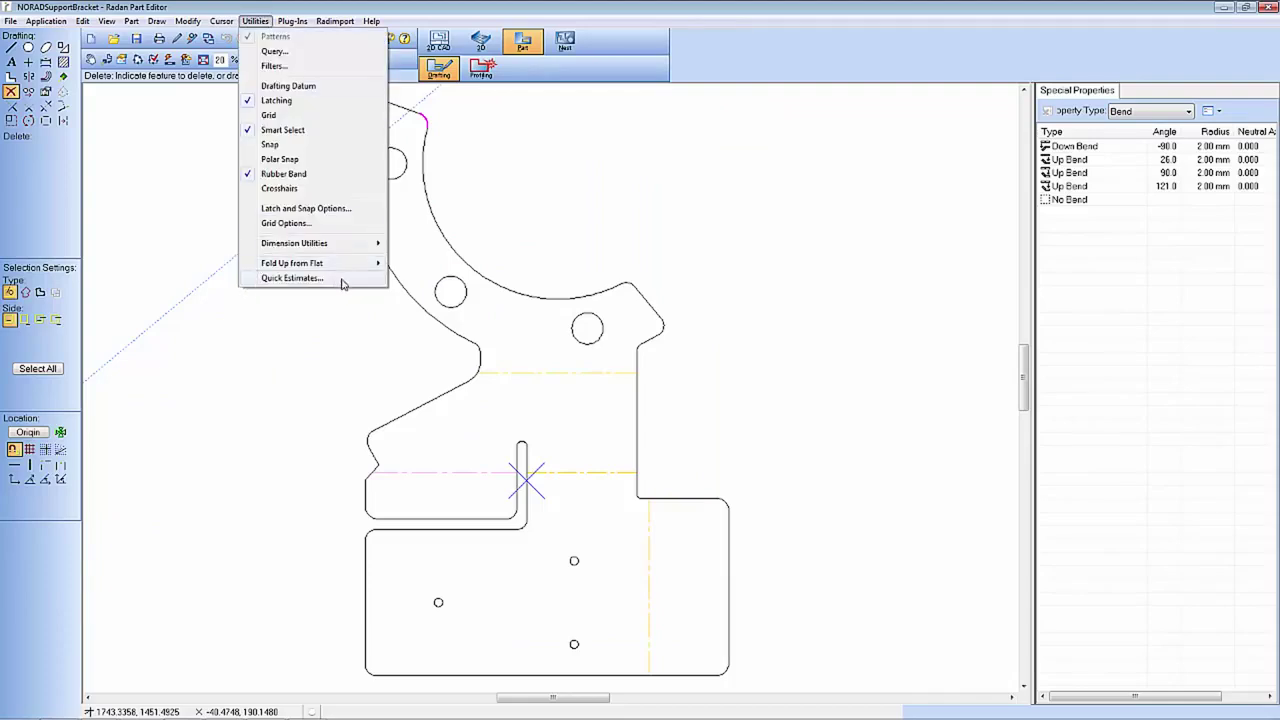
{"action": "left_click", "coordinate": [292, 278]}
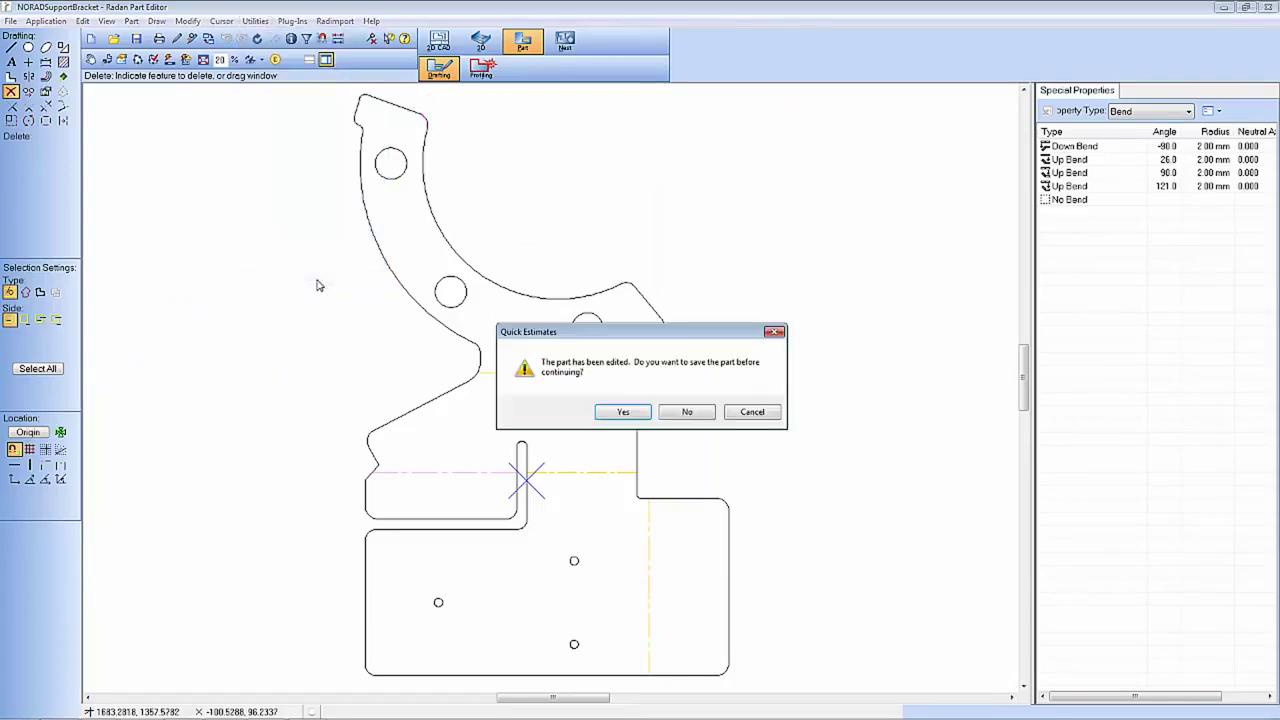
{"action": "left_click", "coordinate": [626, 412]}
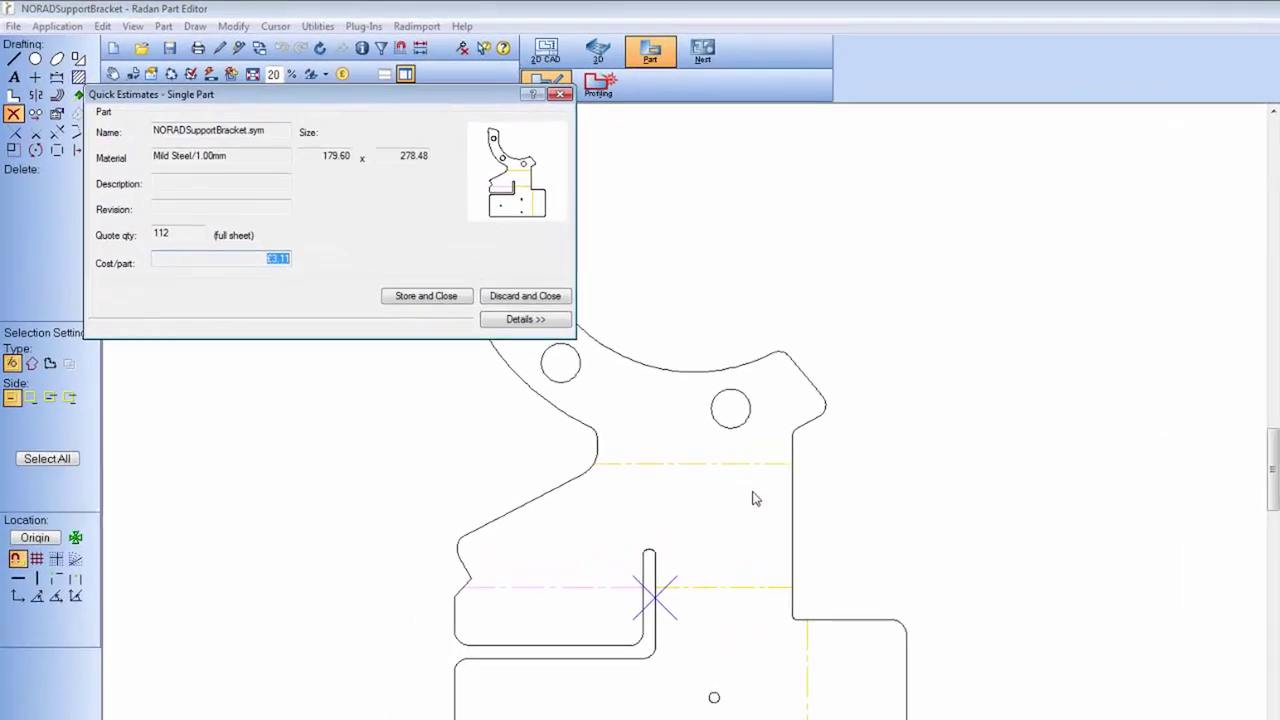
{"action": "left_click", "coordinate": [585, 357]}
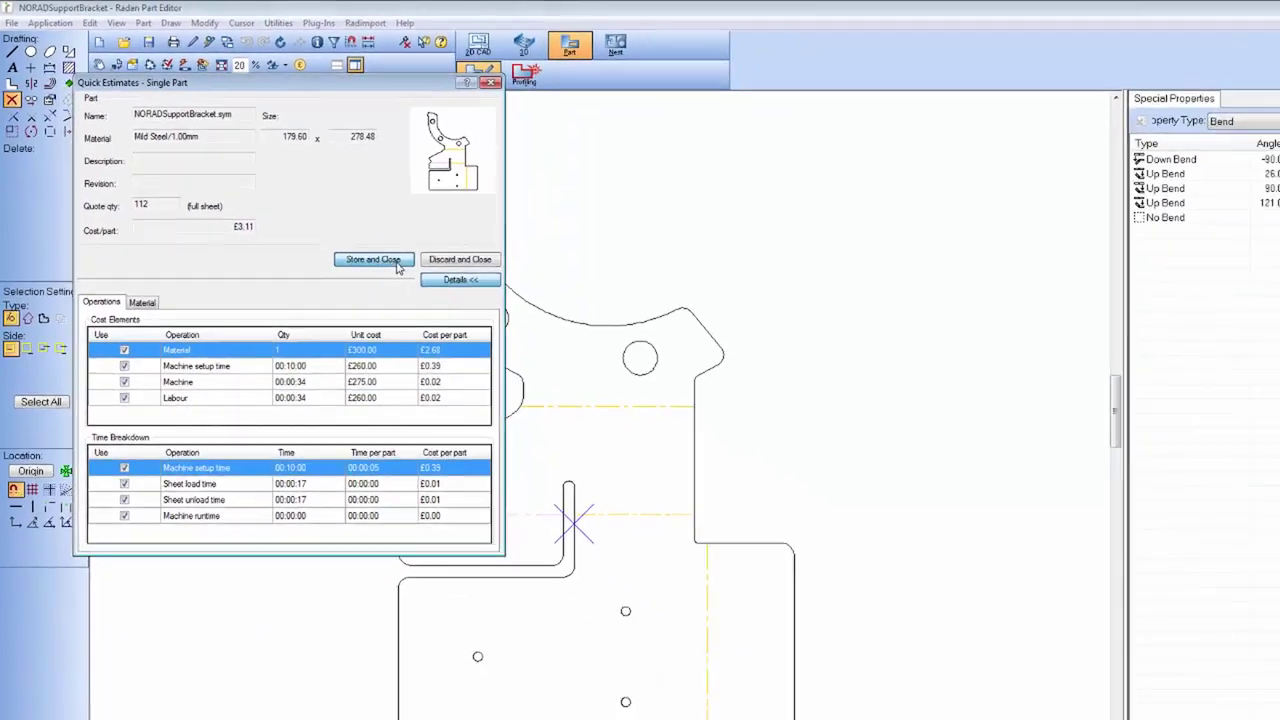
{"action": "left_click", "coordinate": [475, 329]}
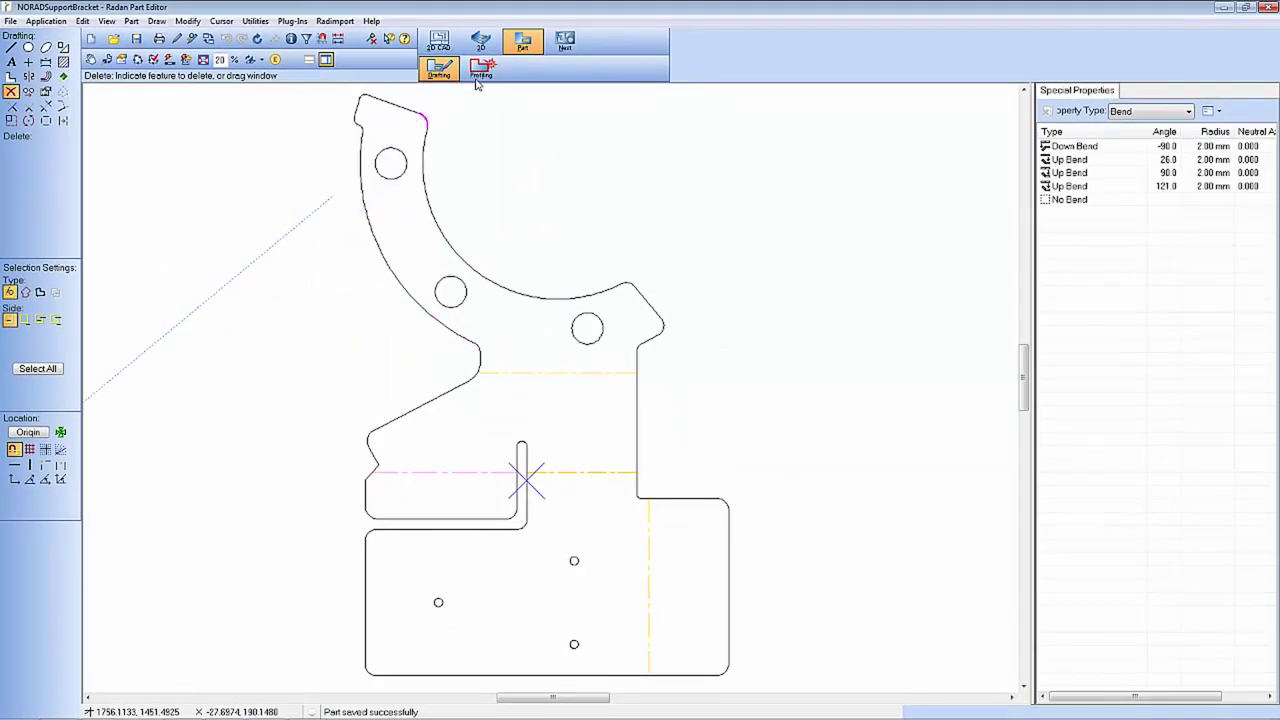
Change the part's machine tool to Bobs Punch
{"action": "left_click", "coordinate": [308, 22]}
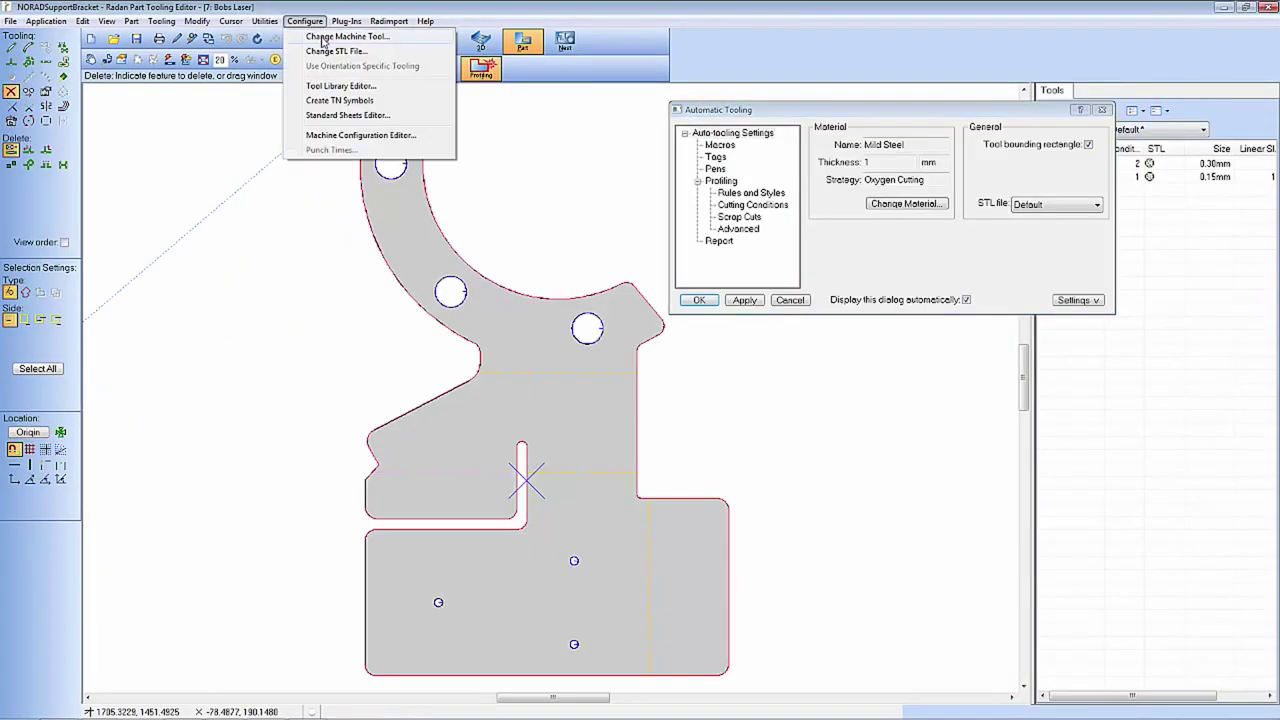
{"action": "left_click", "coordinate": [322, 37]}
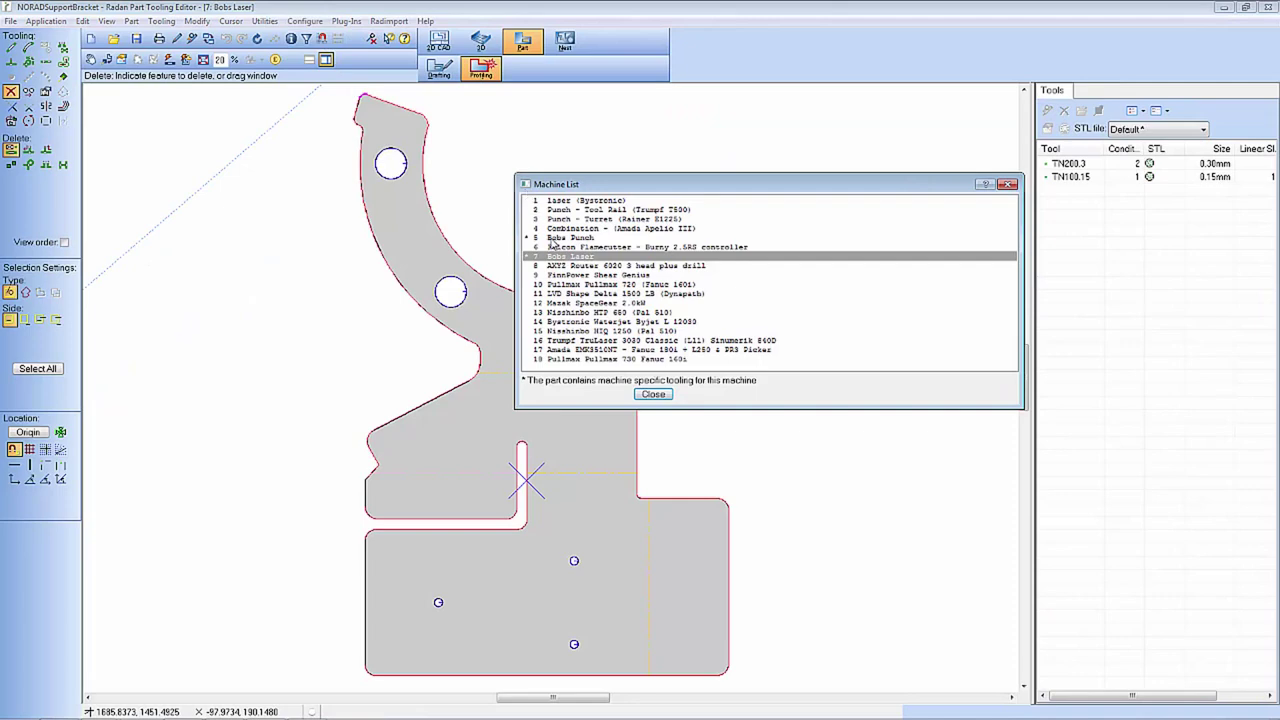
{"action": "left_click", "coordinate": [551, 239]}
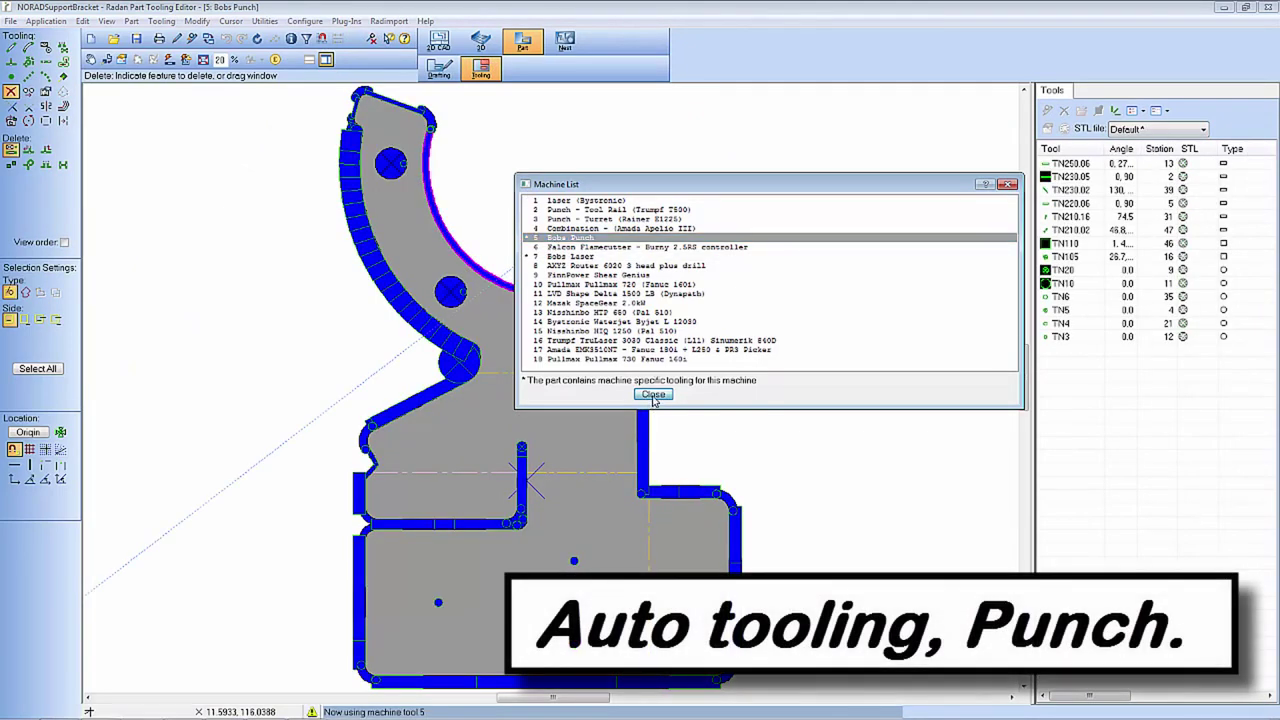
{"action": "left_click", "coordinate": [653, 395]}
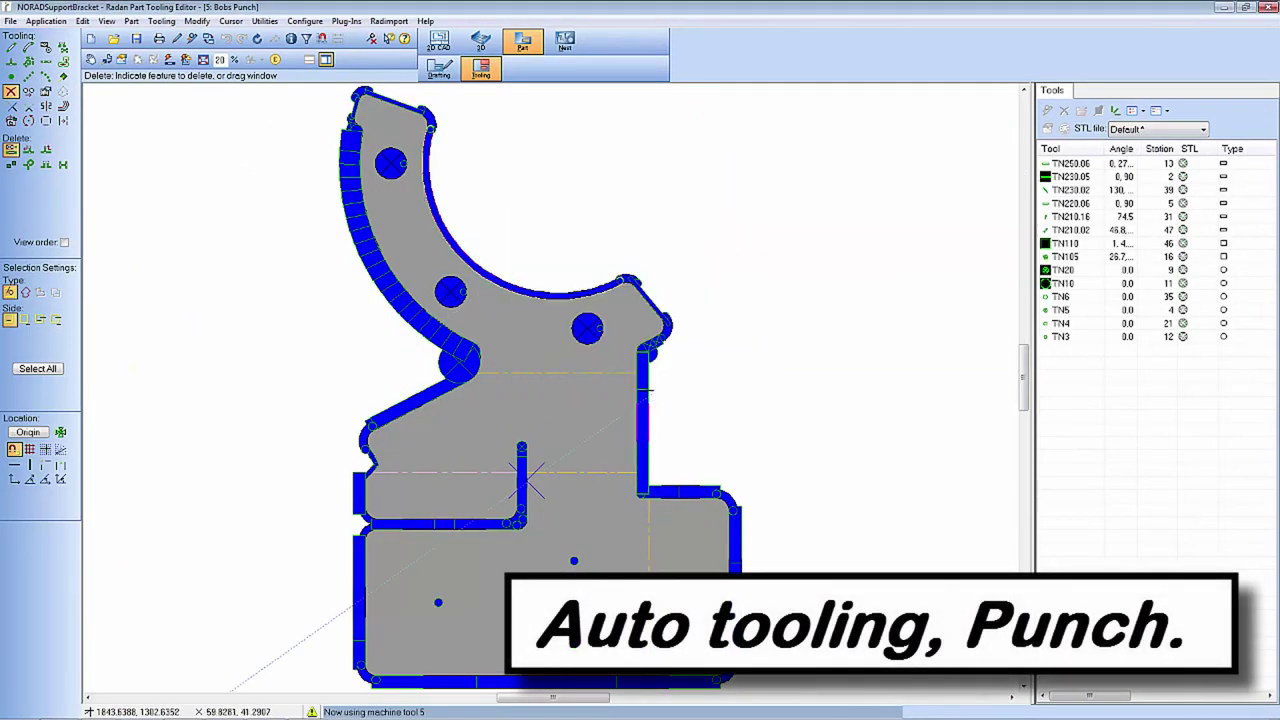
Save the part and store the £6.51-per-part punch cost estimate
{"action": "left_click", "coordinate": [440, 74]}
{"action": "left_click", "coordinate": [255, 21]}
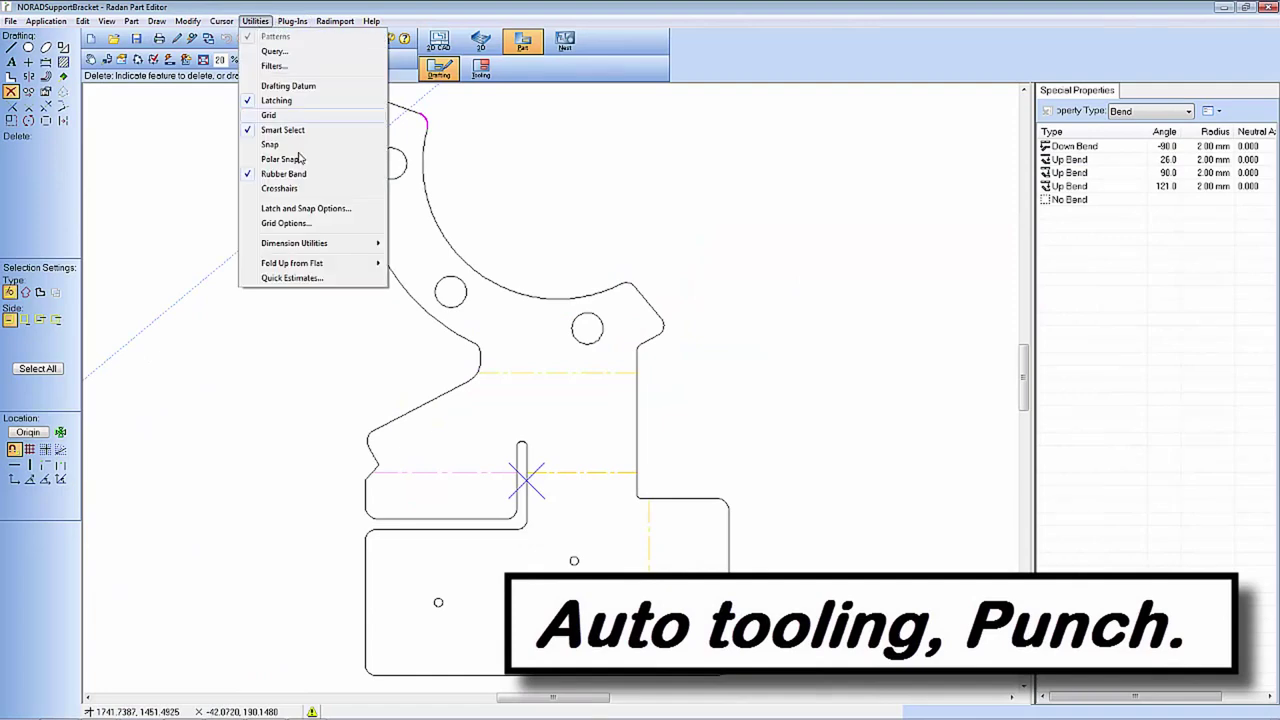
{"action": "key", "text": "ctrl+s"}
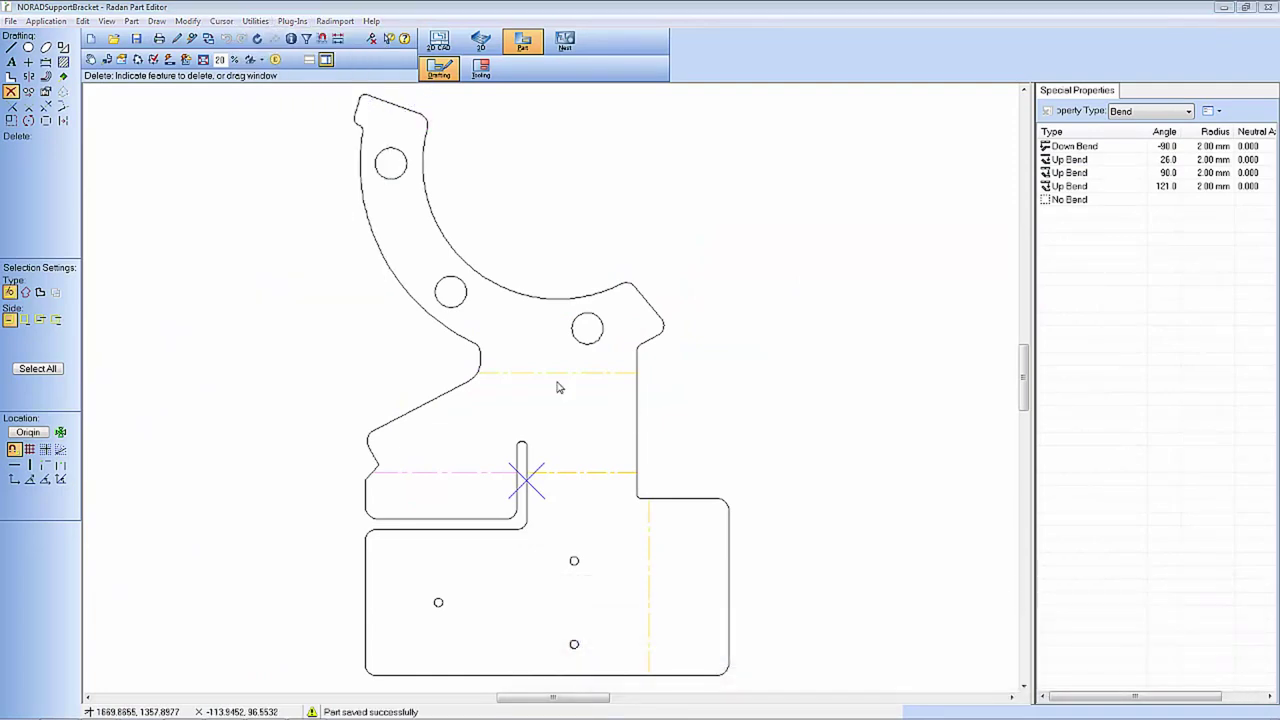
{"action": "left_click", "coordinate": [558, 388]}
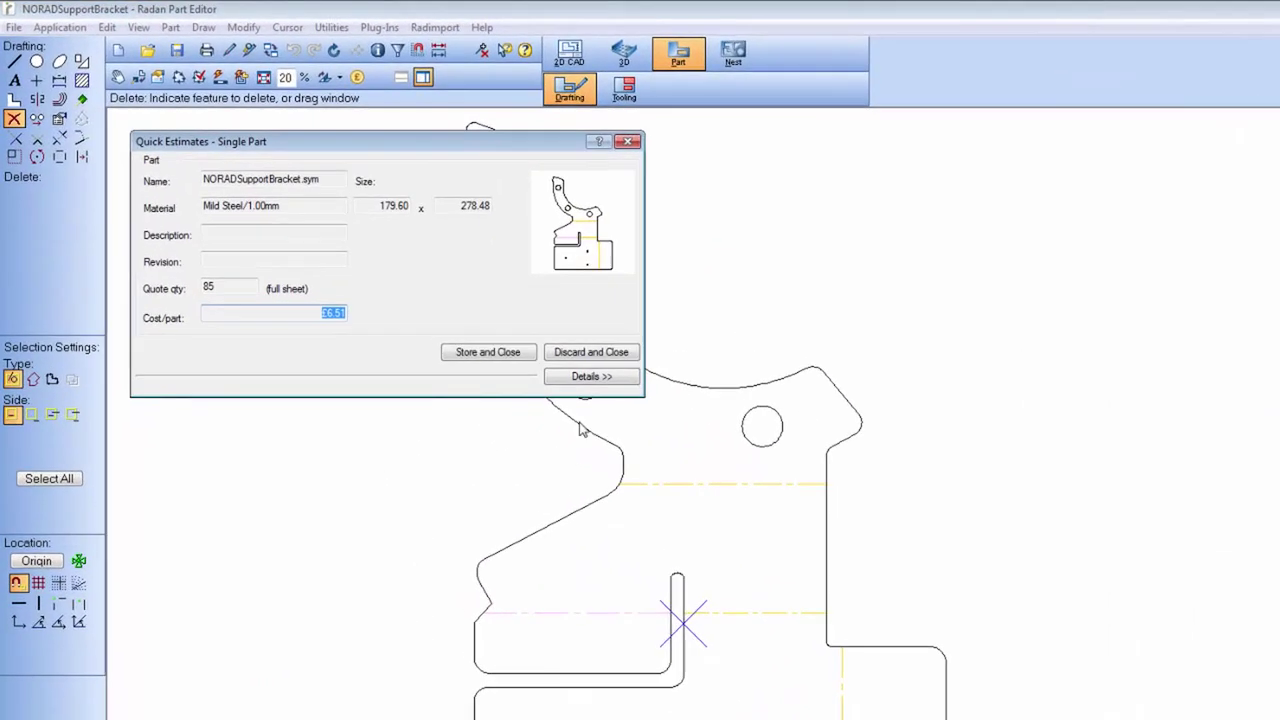
{"action": "left_click", "coordinate": [587, 378]}
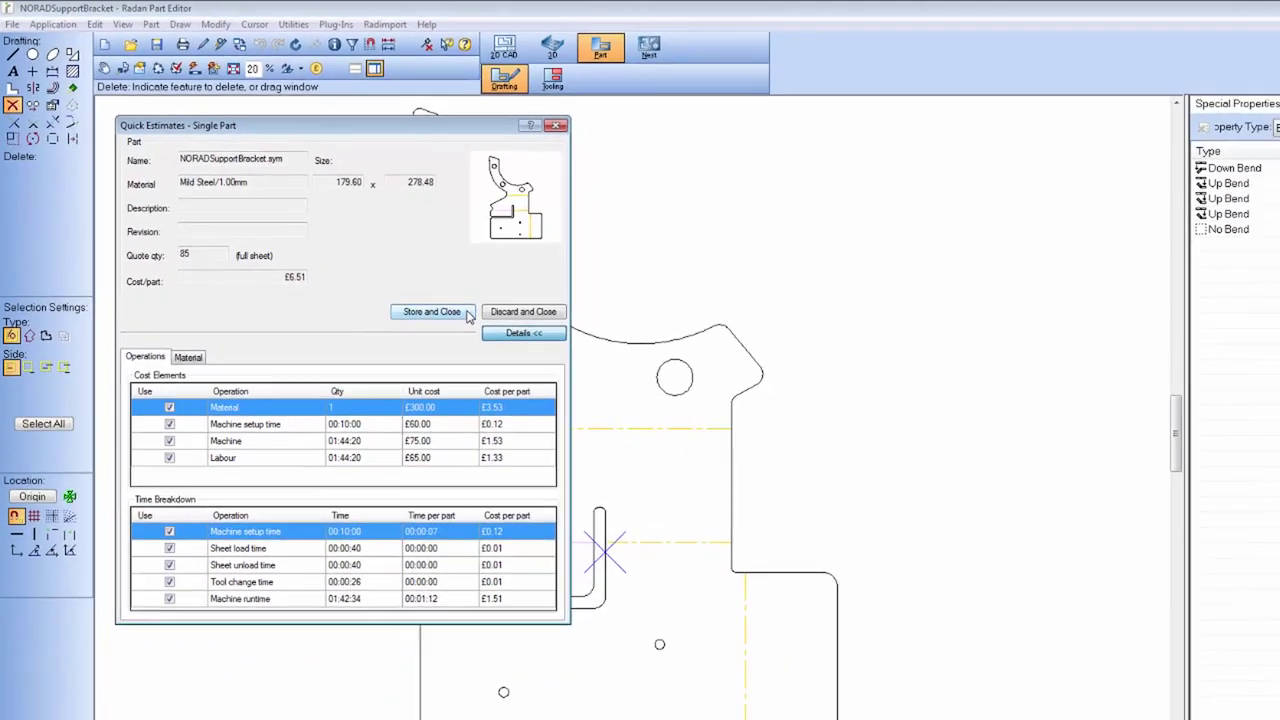
{"action": "left_click", "coordinate": [530, 358]}
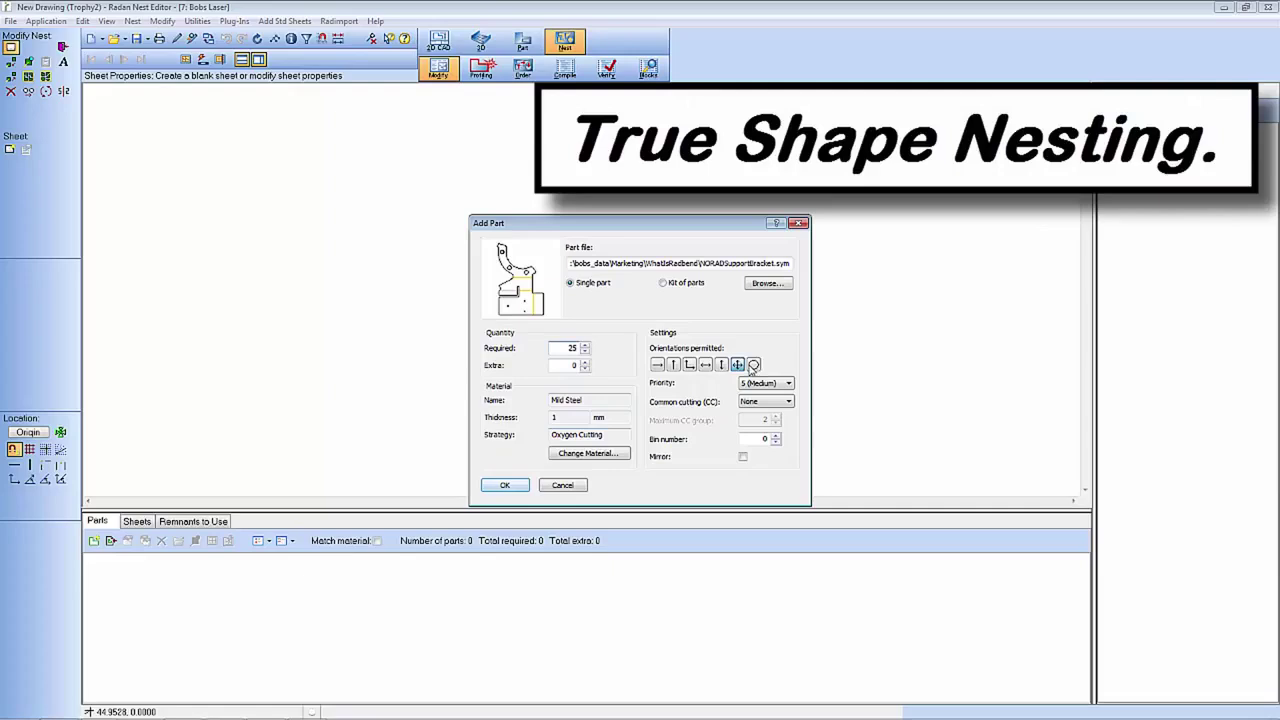
Add the bracket, nest all 25 onto a 2000 x 1000 sheet, and zoom into it
{"action": "left_click", "coordinate": [505, 485]}
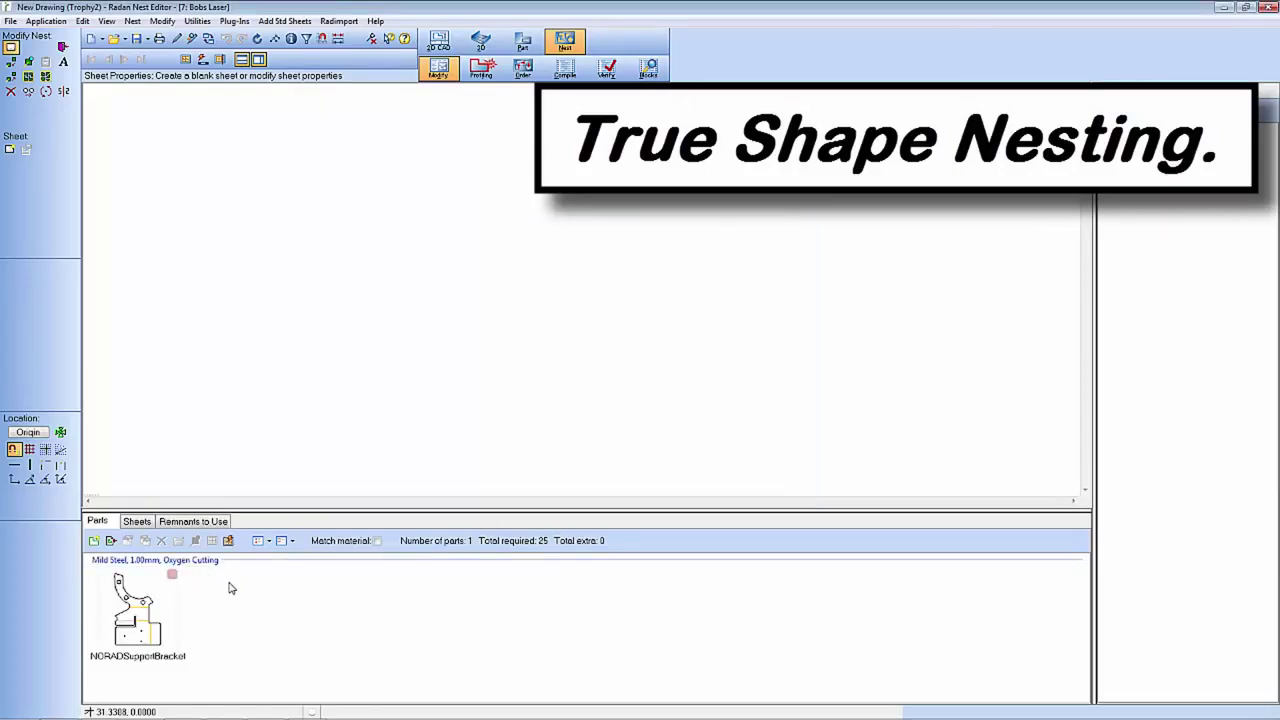
{"action": "left_click", "coordinate": [229, 541]}
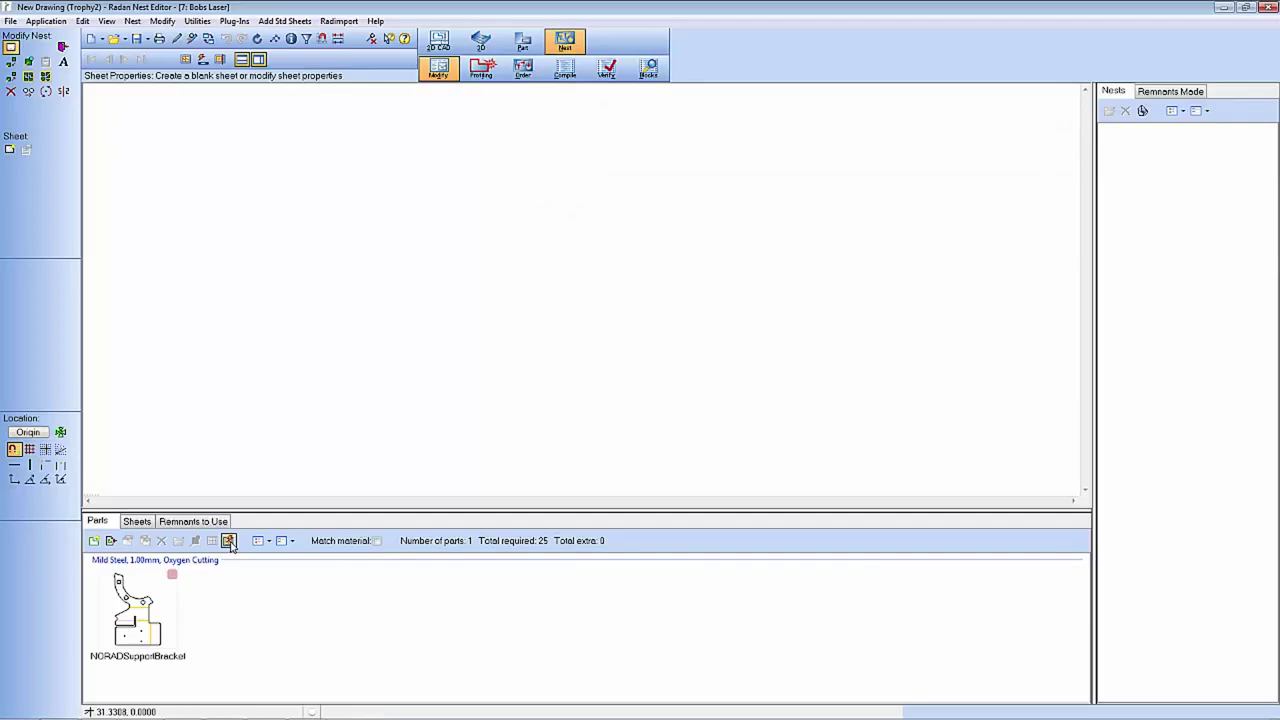
{"action": "left_click", "coordinate": [229, 541]}
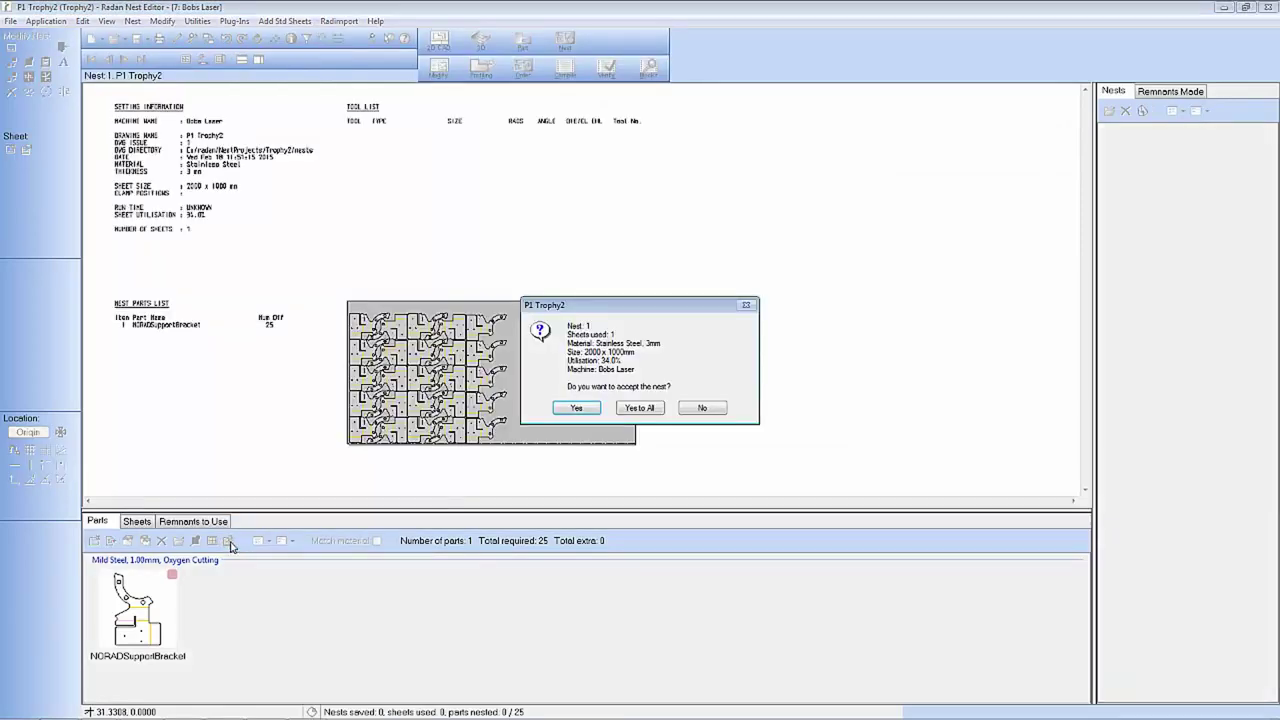
{"action": "left_click", "coordinate": [638, 408]}
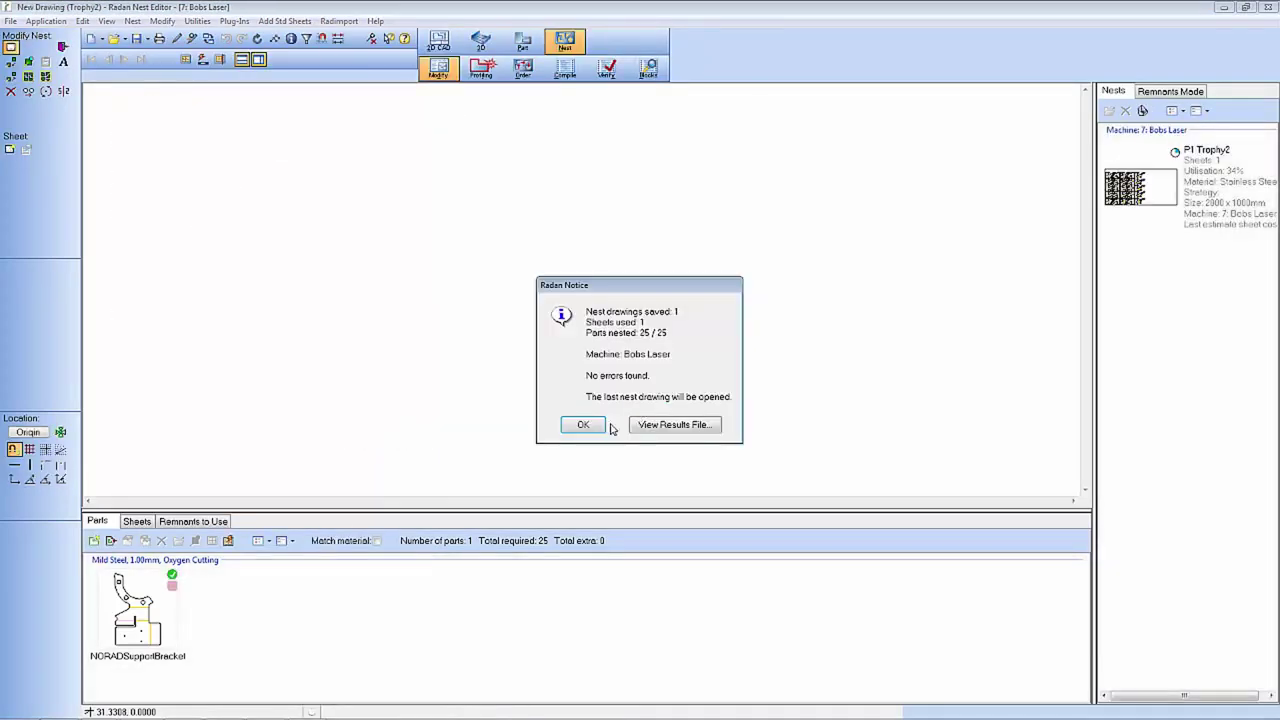
{"action": "left_click", "coordinate": [585, 425]}
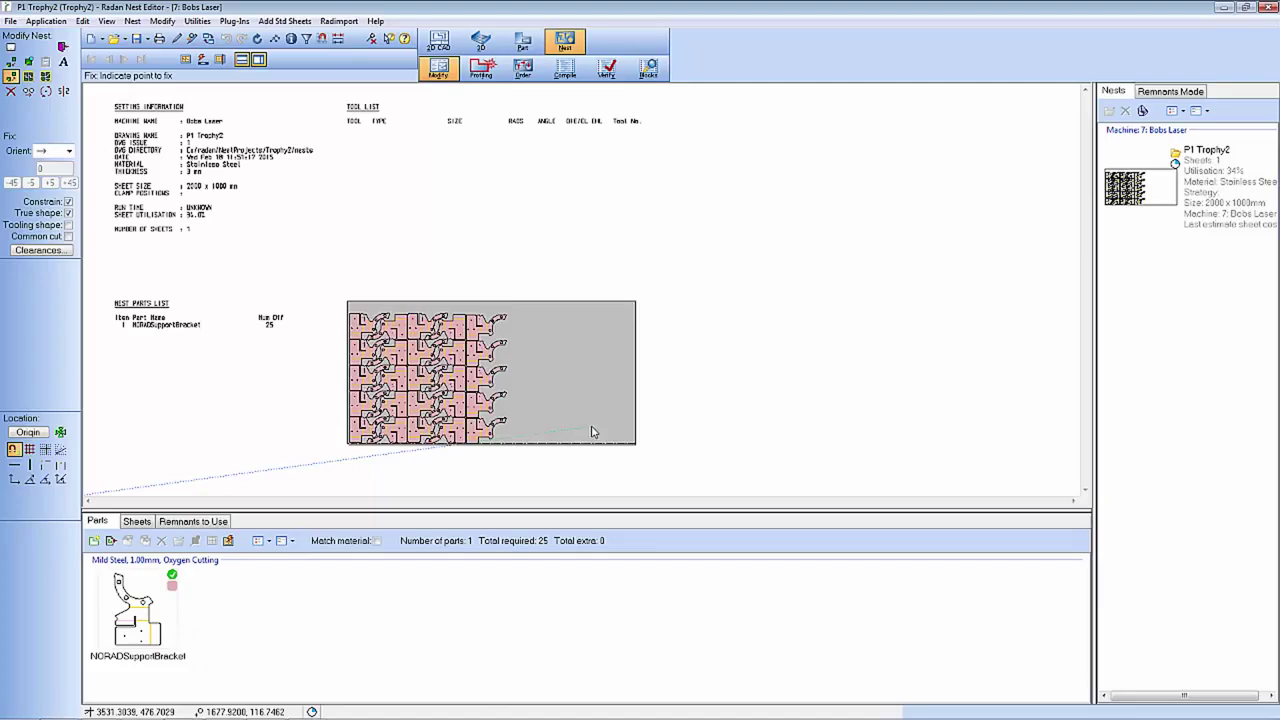
{"action": "left_click_drag", "start_coordinate": [330, 293], "coordinate": [683, 470]}
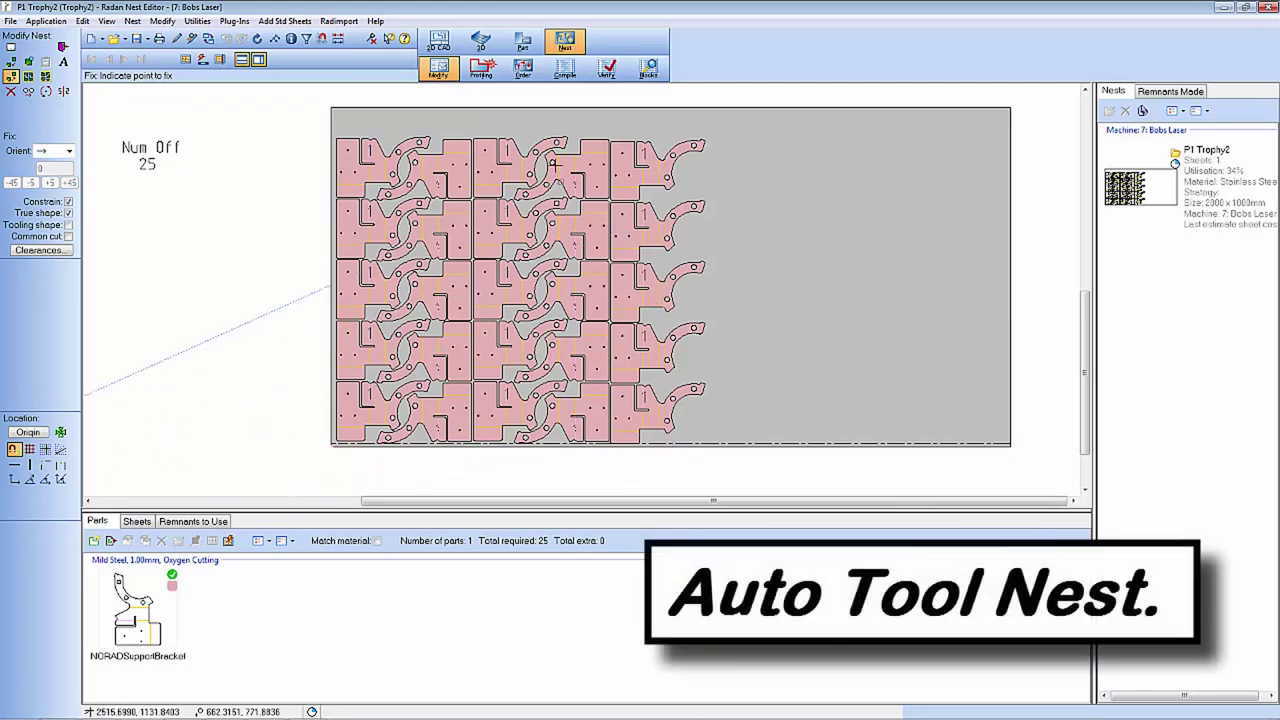
Apply automatic profile tooling to all nested brackets
{"action": "left_click", "coordinate": [484, 72]}
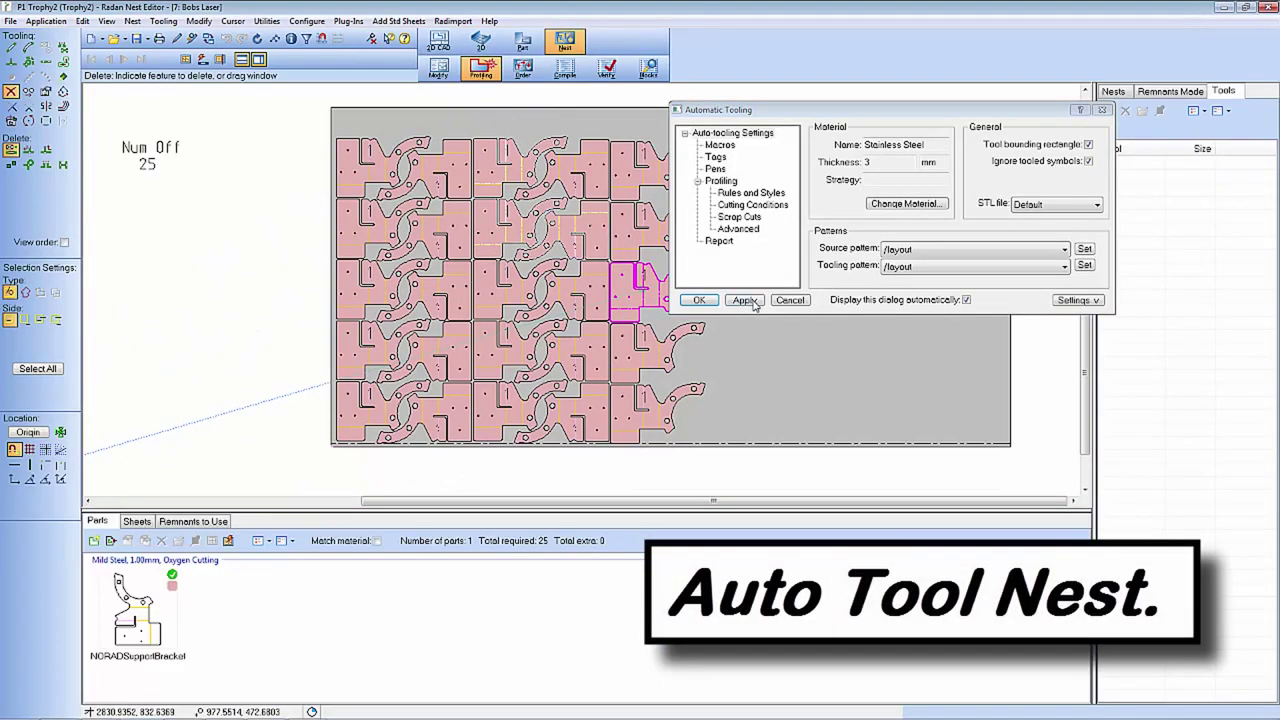
{"action": "left_click", "coordinate": [756, 303]}
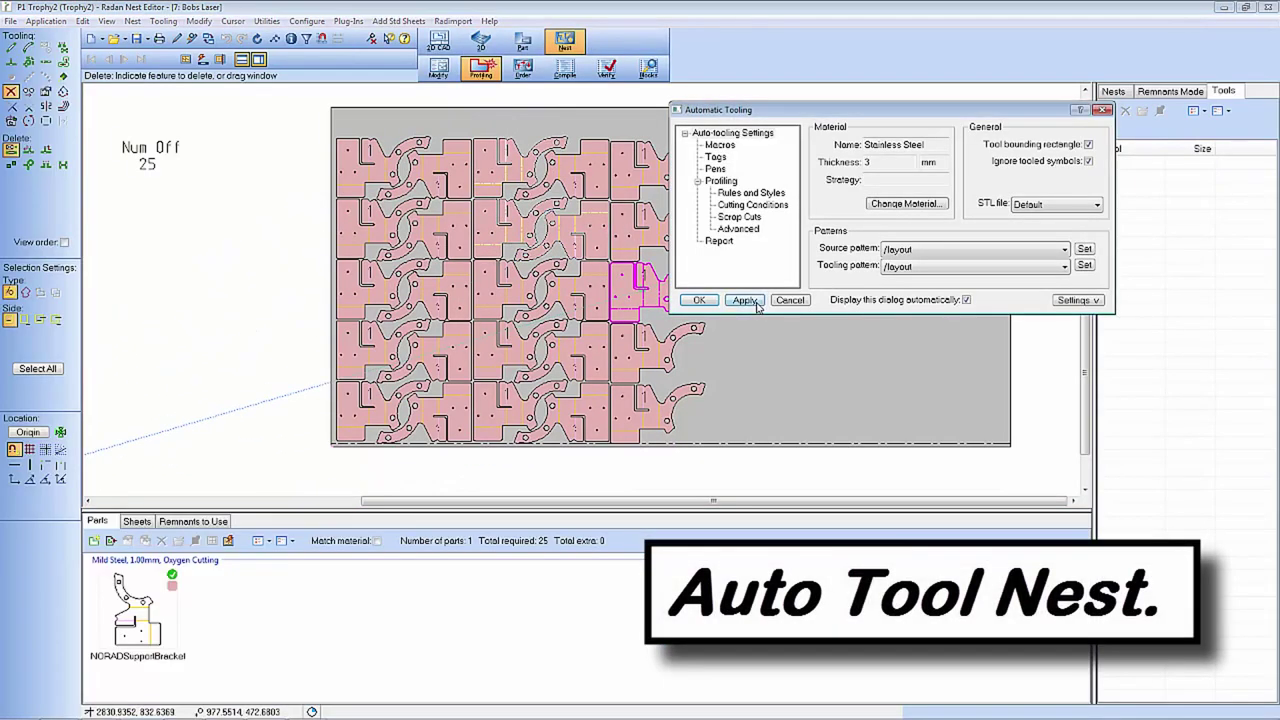
{"action": "left_click", "coordinate": [699, 300]}
Generate a laser normal cutting order for the entire sheet
{"action": "left_click", "coordinate": [522, 70]}
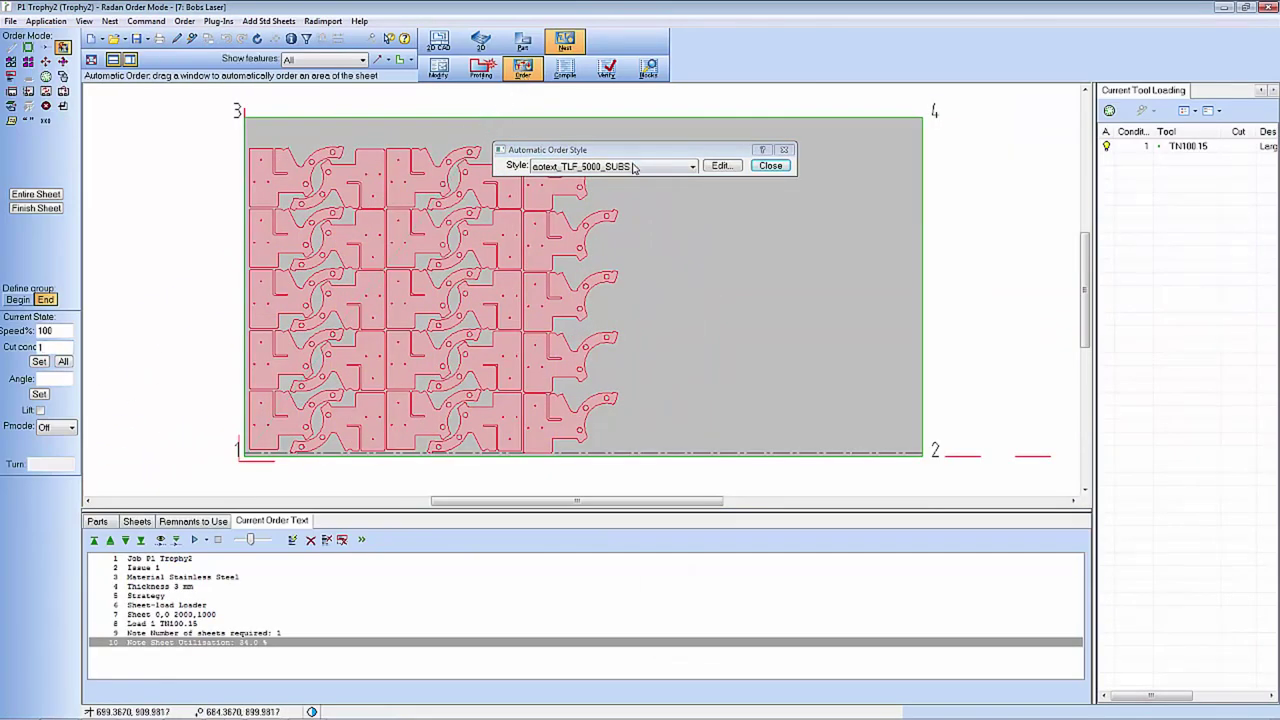
{"action": "left_click", "coordinate": [632, 168]}
{"action": "left_click", "coordinate": [632, 276]}
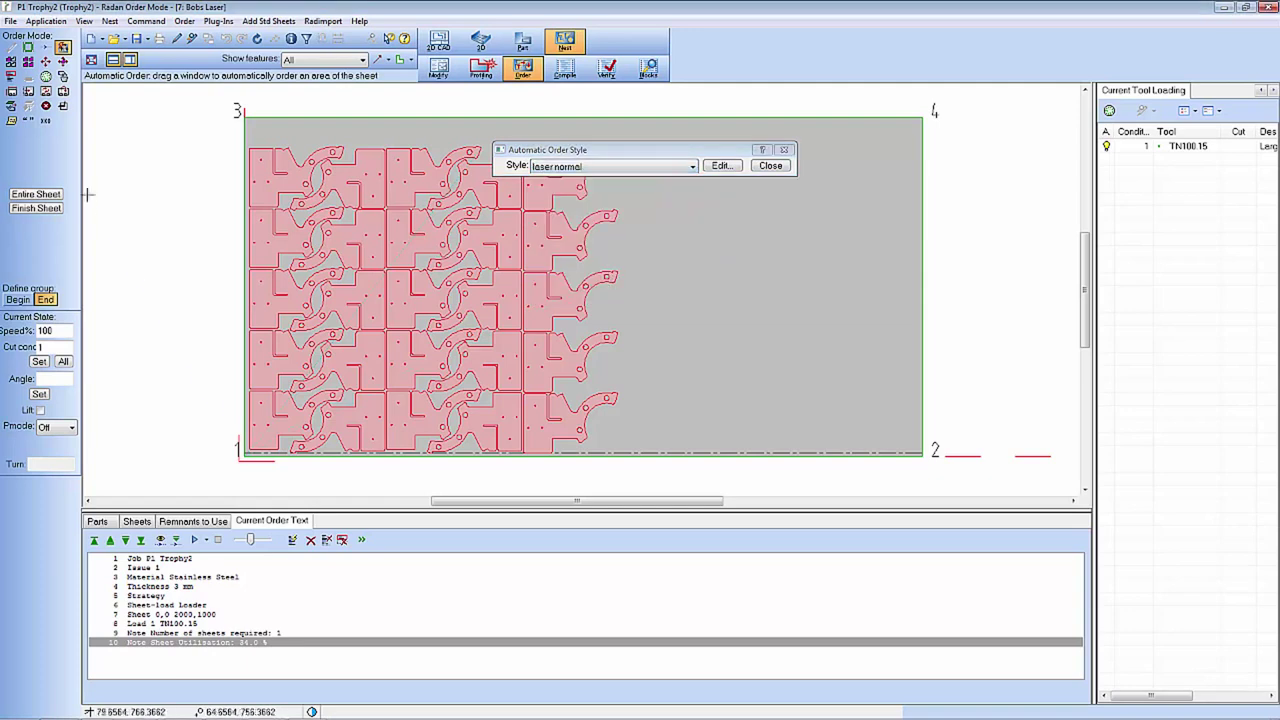
{"action": "left_click", "coordinate": [36, 208]}
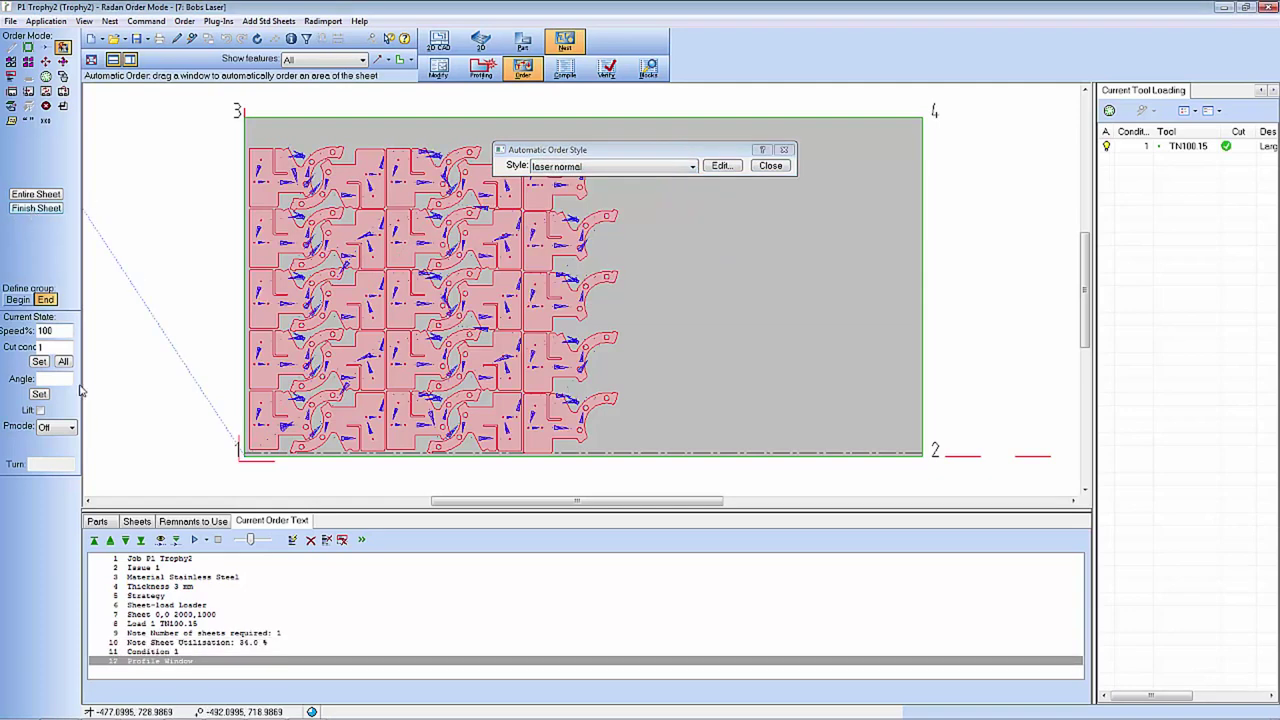
Play the P1 Trophy cutting simulation from the start of the order
{"action": "left_click", "coordinate": [95, 540]}
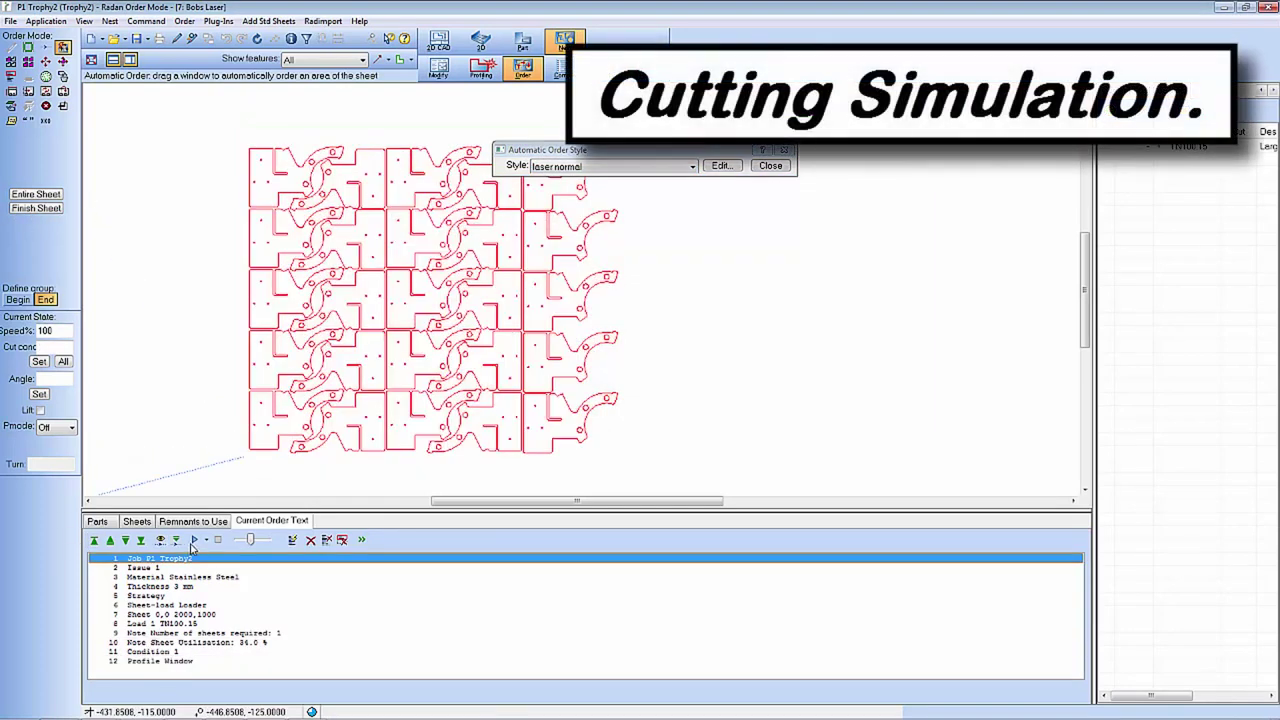
{"action": "left_click", "coordinate": [195, 540]}
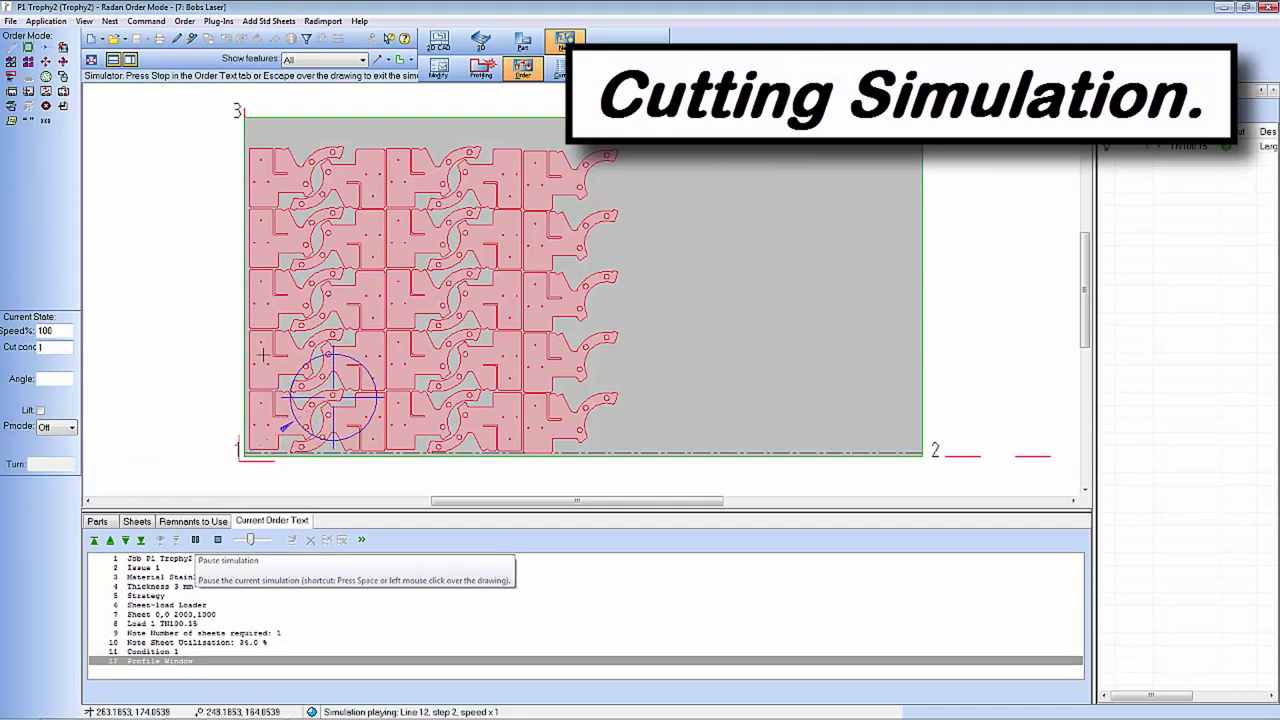
{"action": "scroll", "coordinate": [300, 350], "scroll_direction": "up", "scroll_amount": 2}
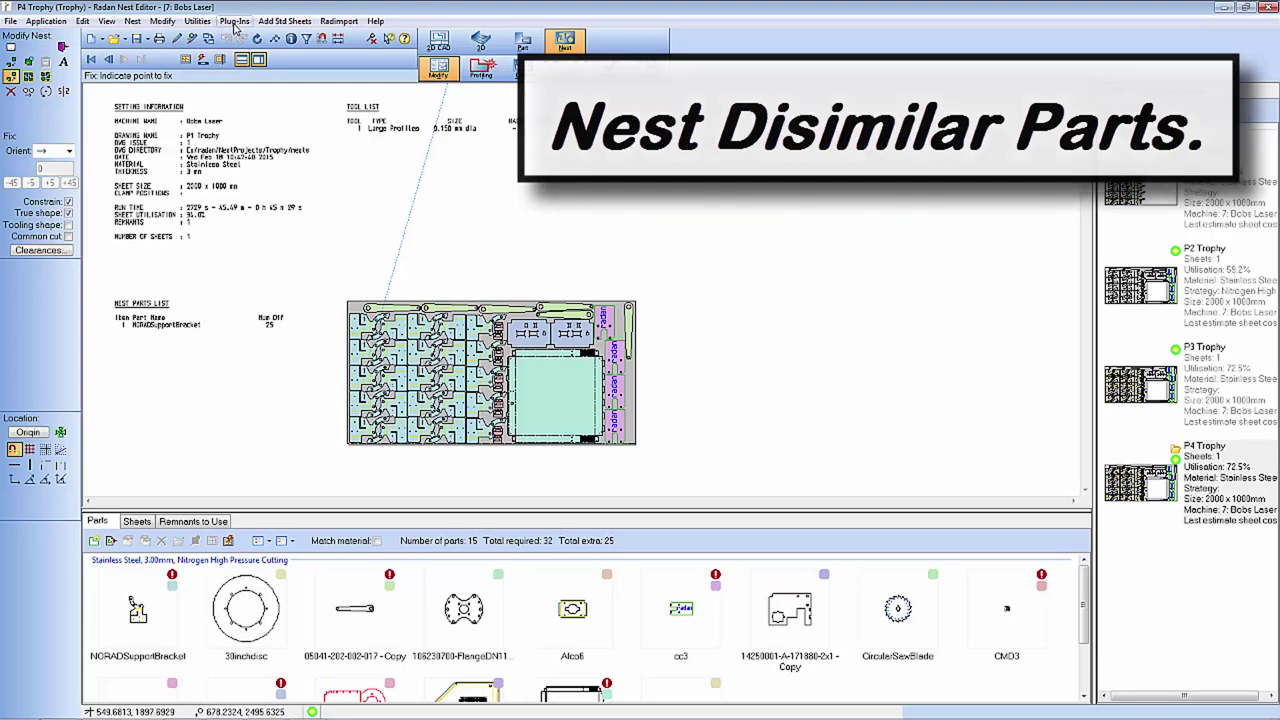
Get quick estimates for the Trophy nests totalling £2,537.81 with per-operation costs
{"action": "left_click", "coordinate": [199, 21]}
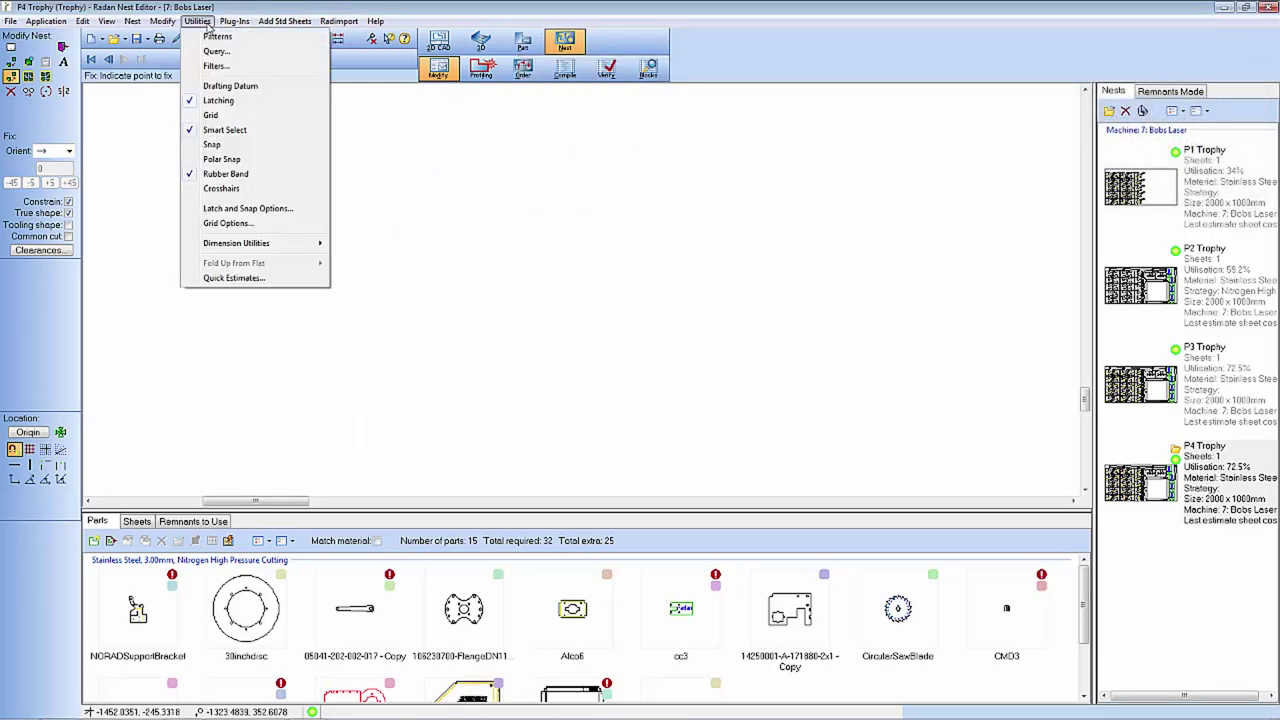
{"action": "left_click", "coordinate": [233, 278]}
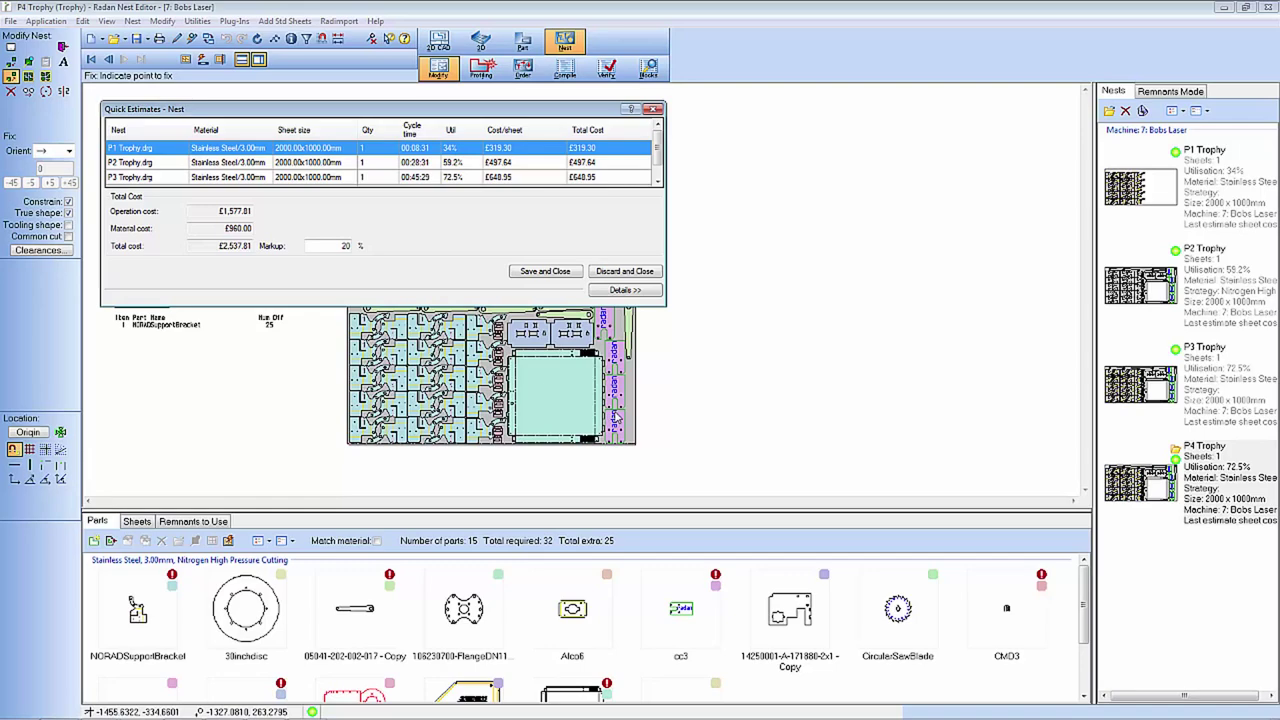
{"action": "left_click", "coordinate": [653, 292]}
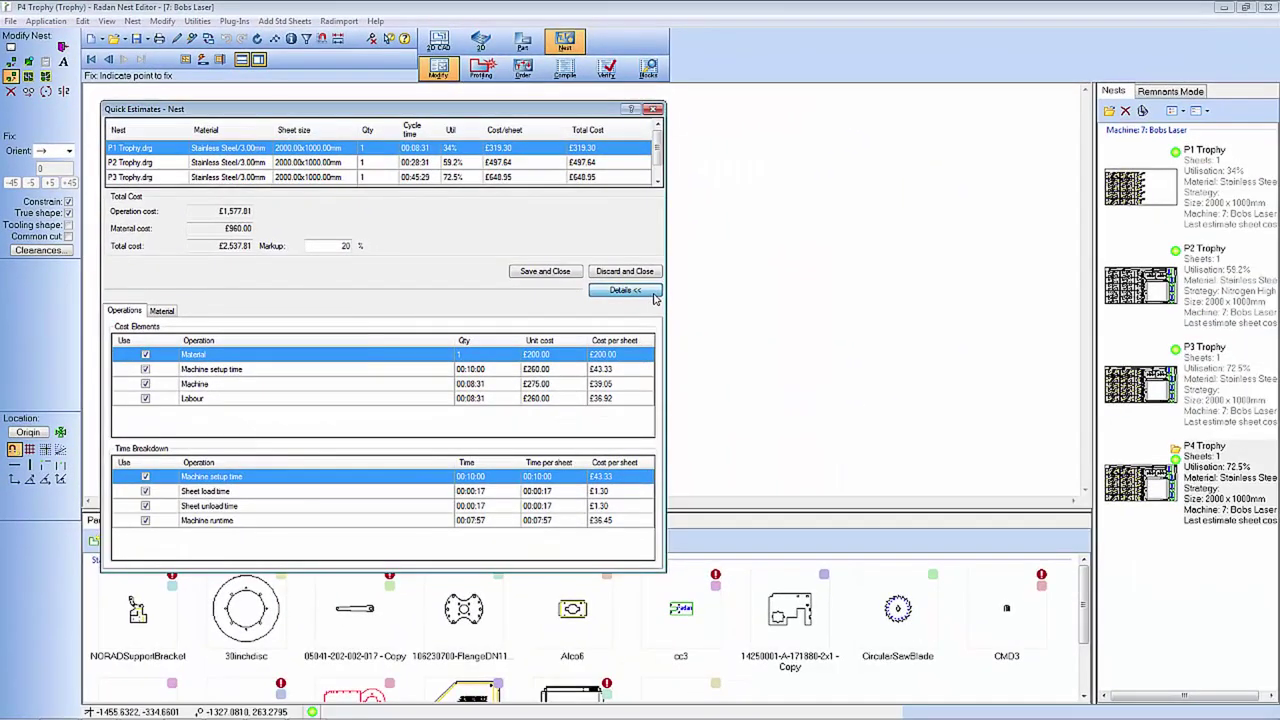
Close the cost estimates and view the Trophy nest project reports
{"action": "left_click", "coordinate": [640, 271]}
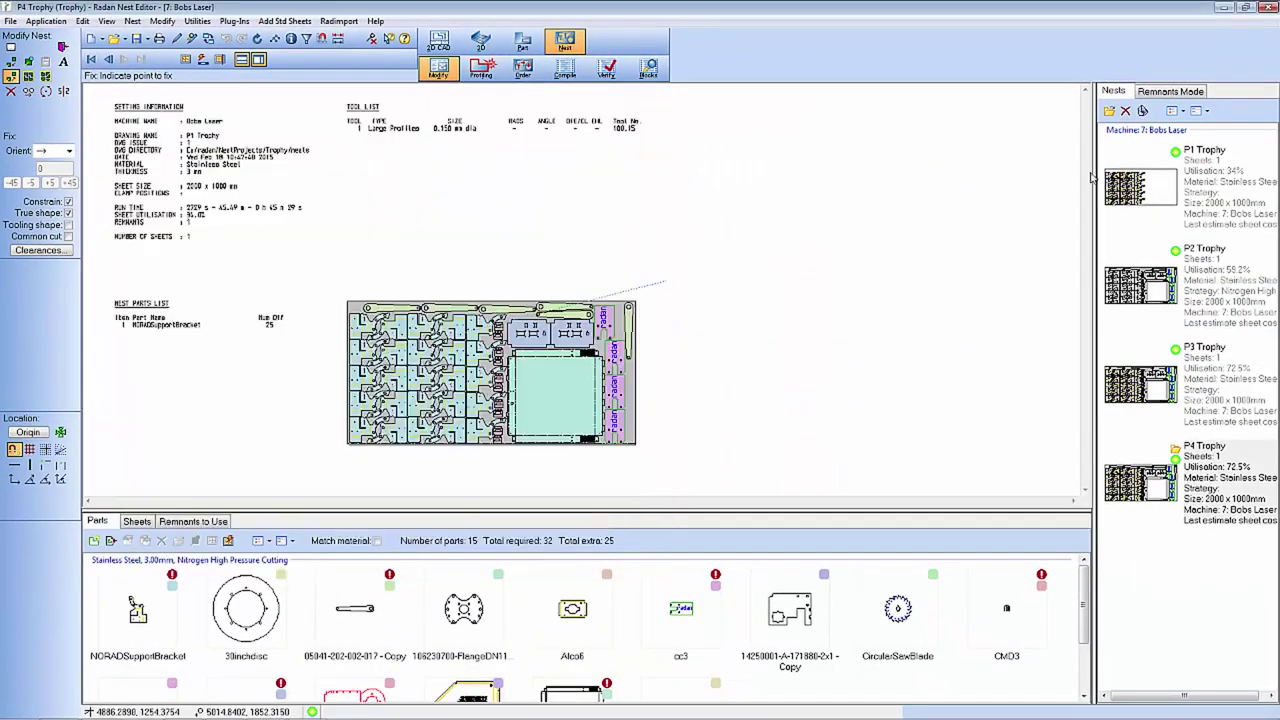
{"action": "left_click", "coordinate": [1143, 111]}
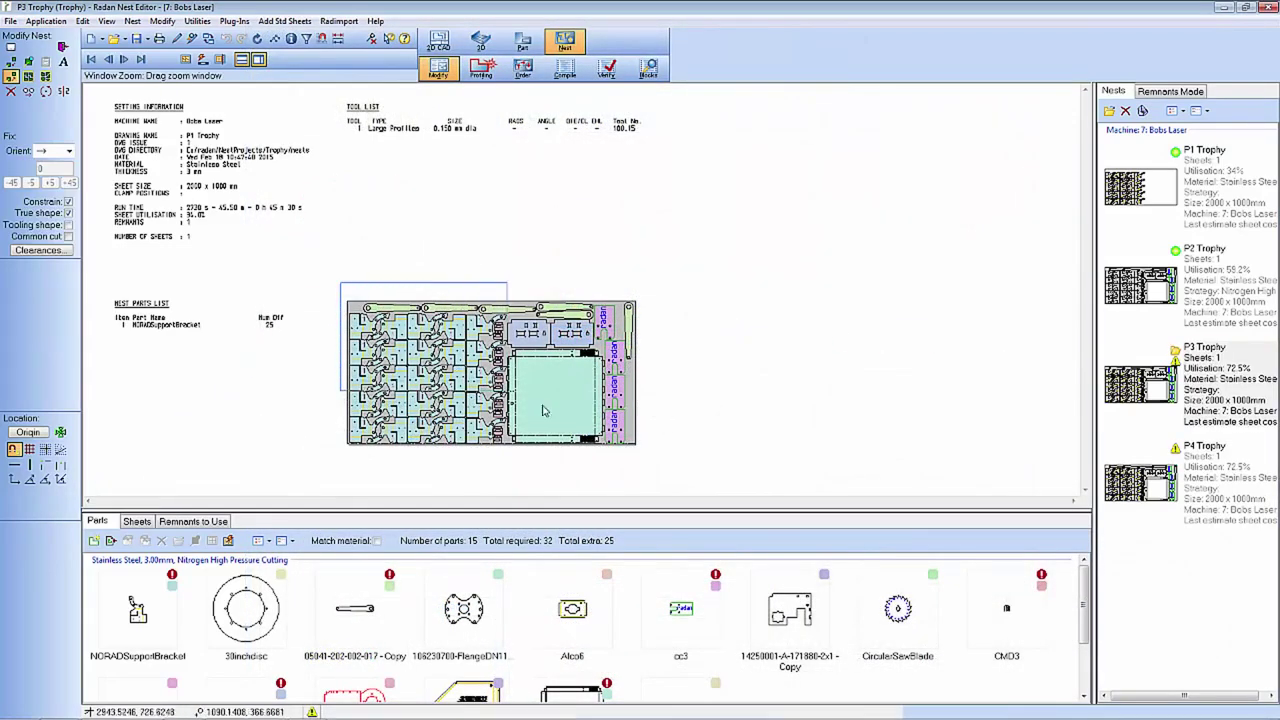
Frame the P3 Trophy nest, rewind its cutting order to the first line and play the cutting simulation
{"action": "left_click_drag", "start_coordinate": [339, 283], "coordinate": [640, 478]}
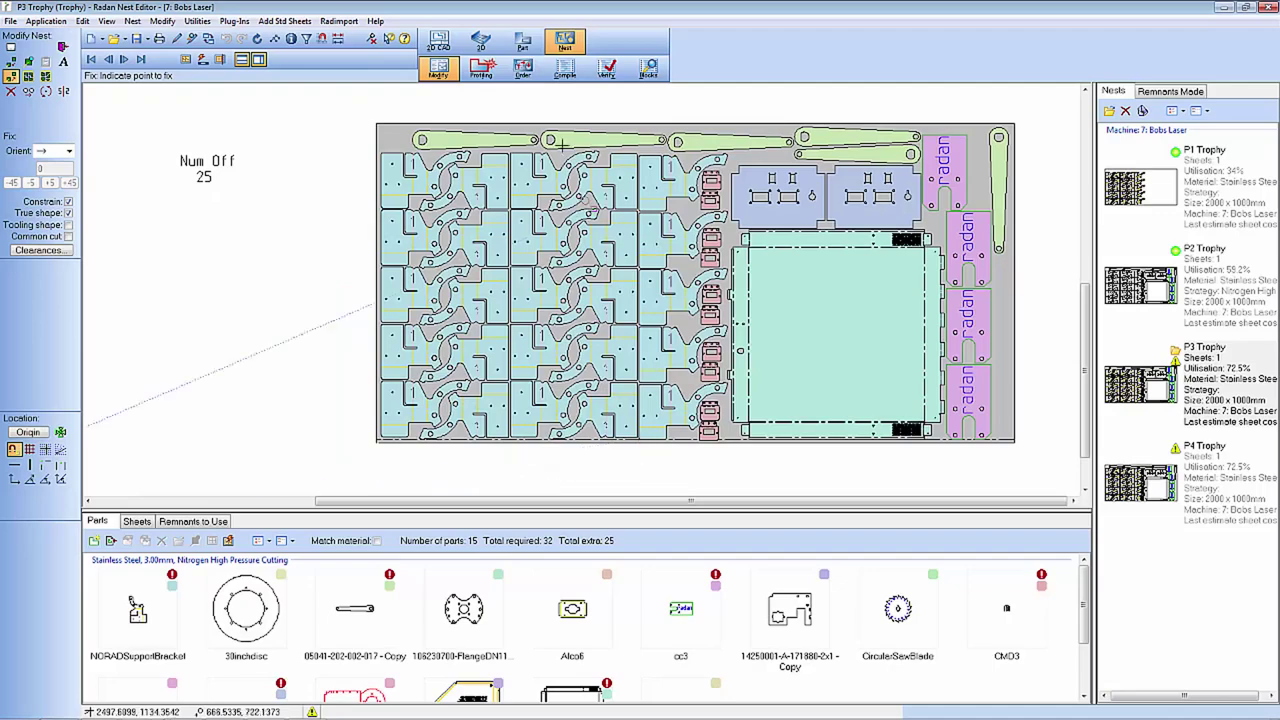
{"action": "left_click", "coordinate": [524, 70]}
{"action": "left_click", "coordinate": [94, 540]}
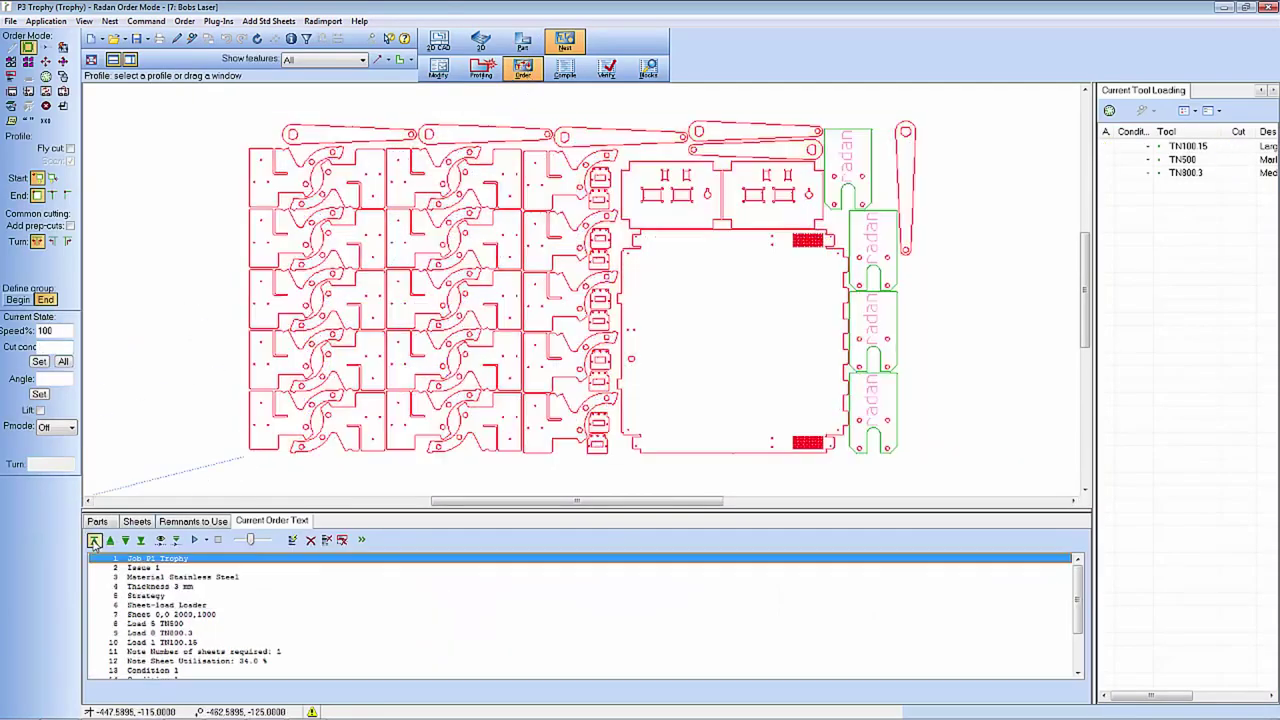
{"action": "left_click", "coordinate": [196, 540]}
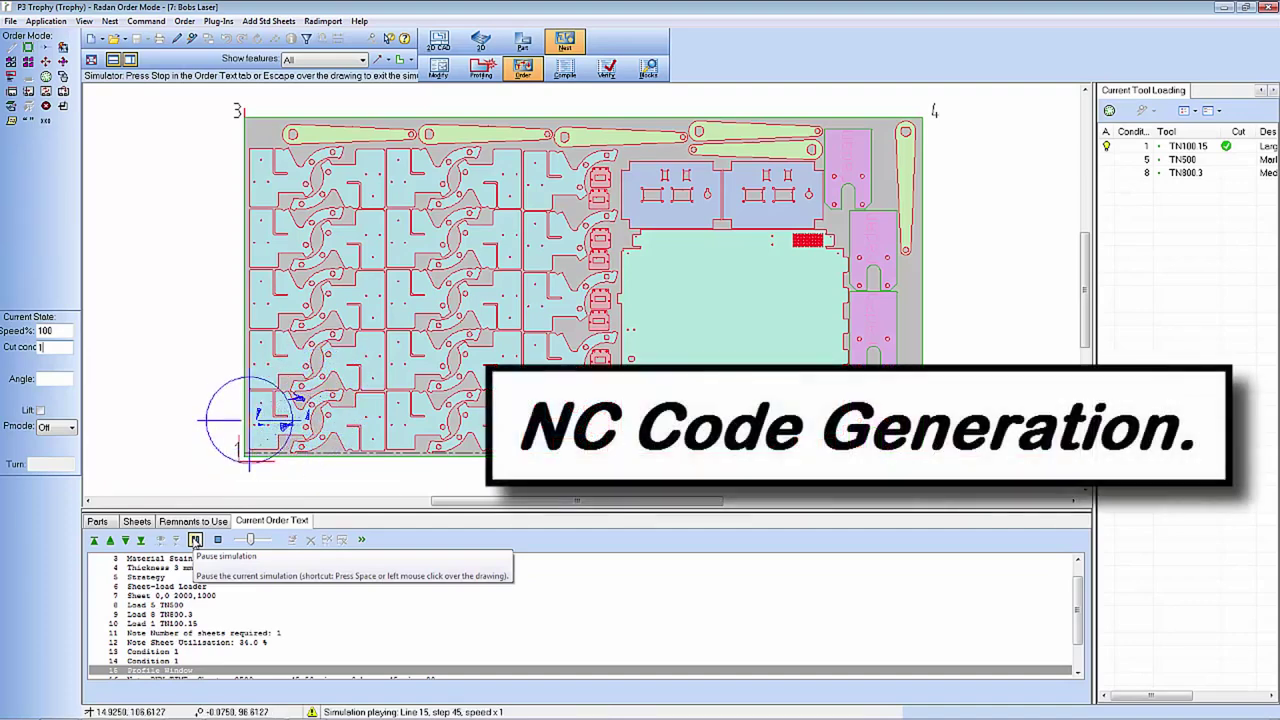
{"action": "right_click_drag", "start_coordinate": [207, 484], "coordinate": [494, 280]}
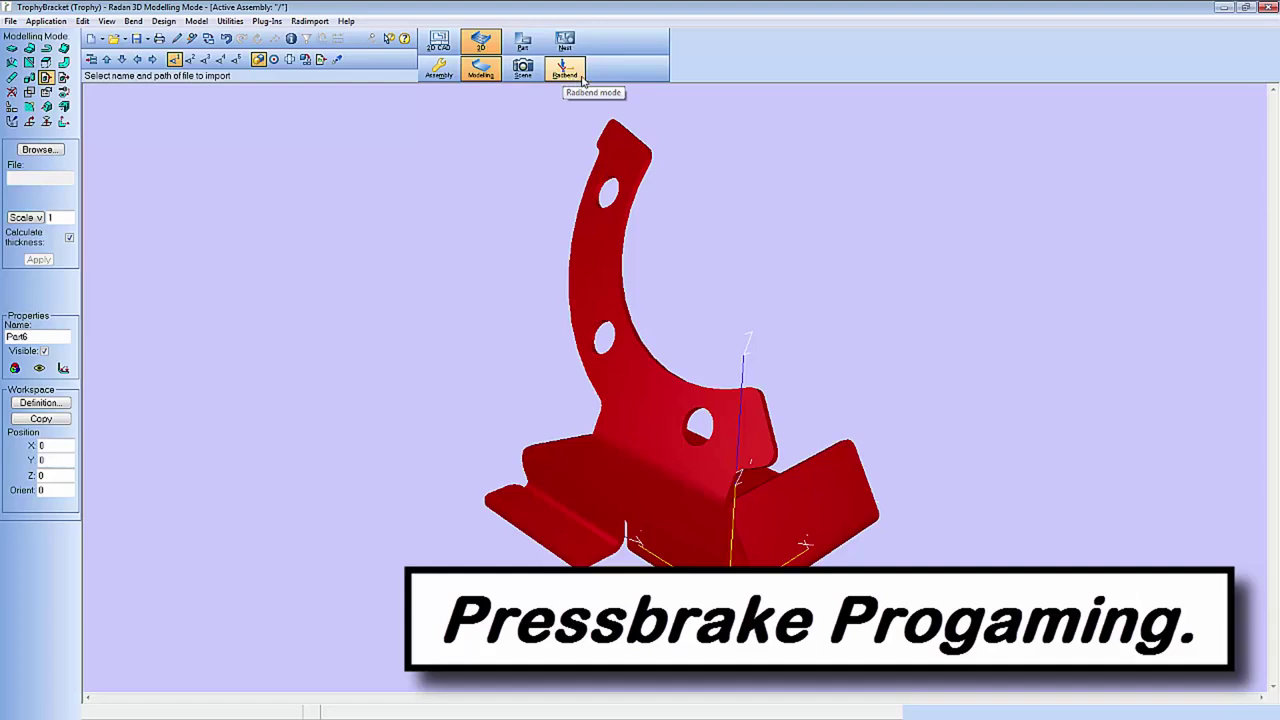
Launch Radbend for the bracket on the Press WT Style press brake and auto-assign its four bends
{"action": "left_click", "coordinate": [580, 76]}
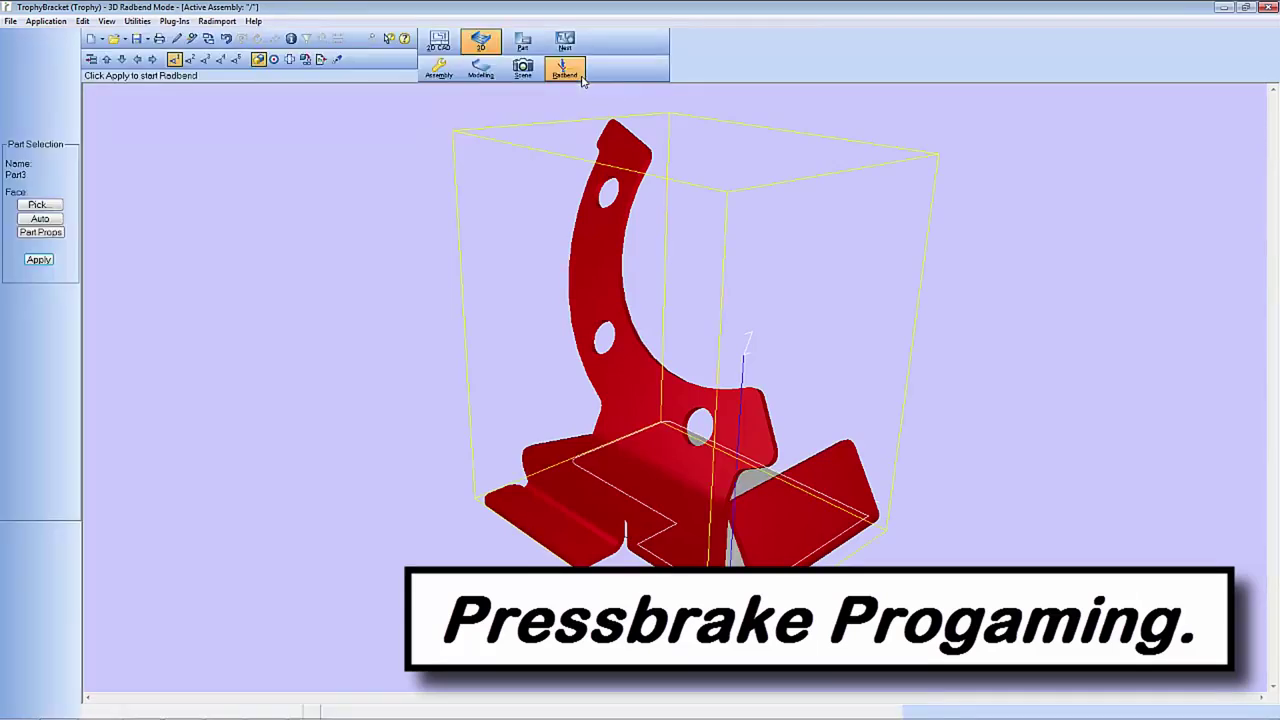
{"action": "left_click", "coordinate": [37, 260]}
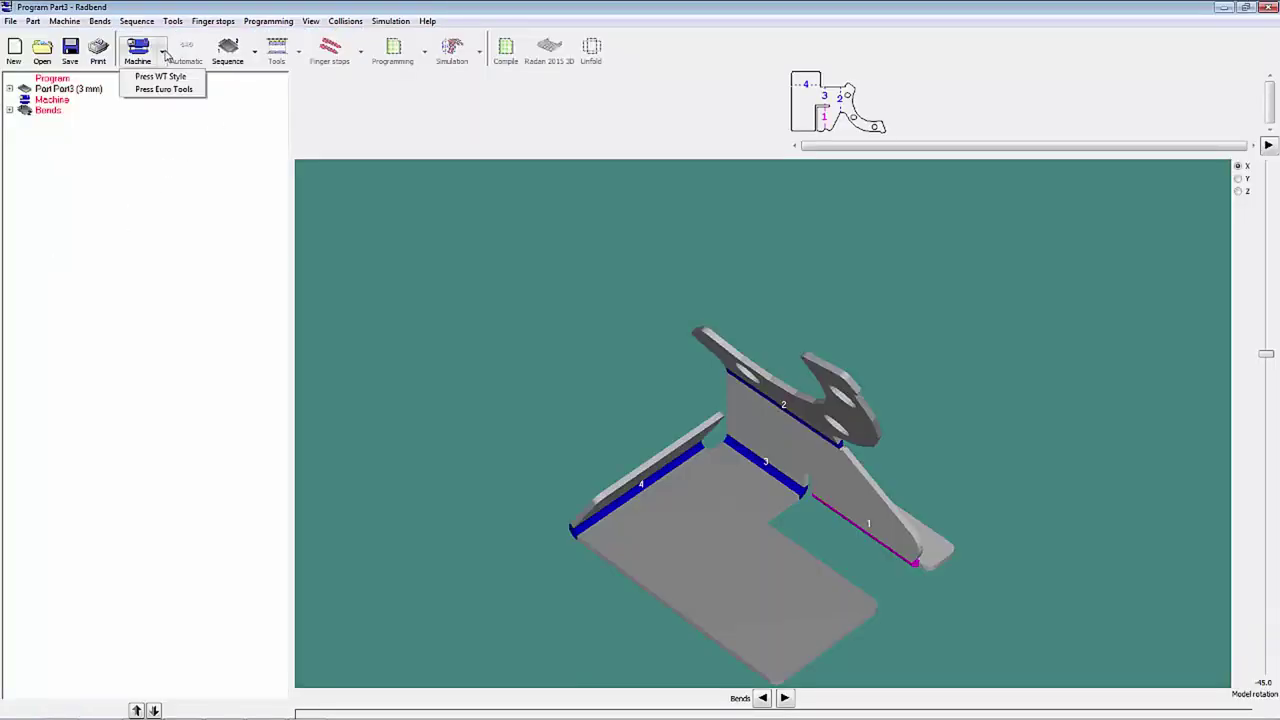
{"action": "left_click", "coordinate": [190, 79]}
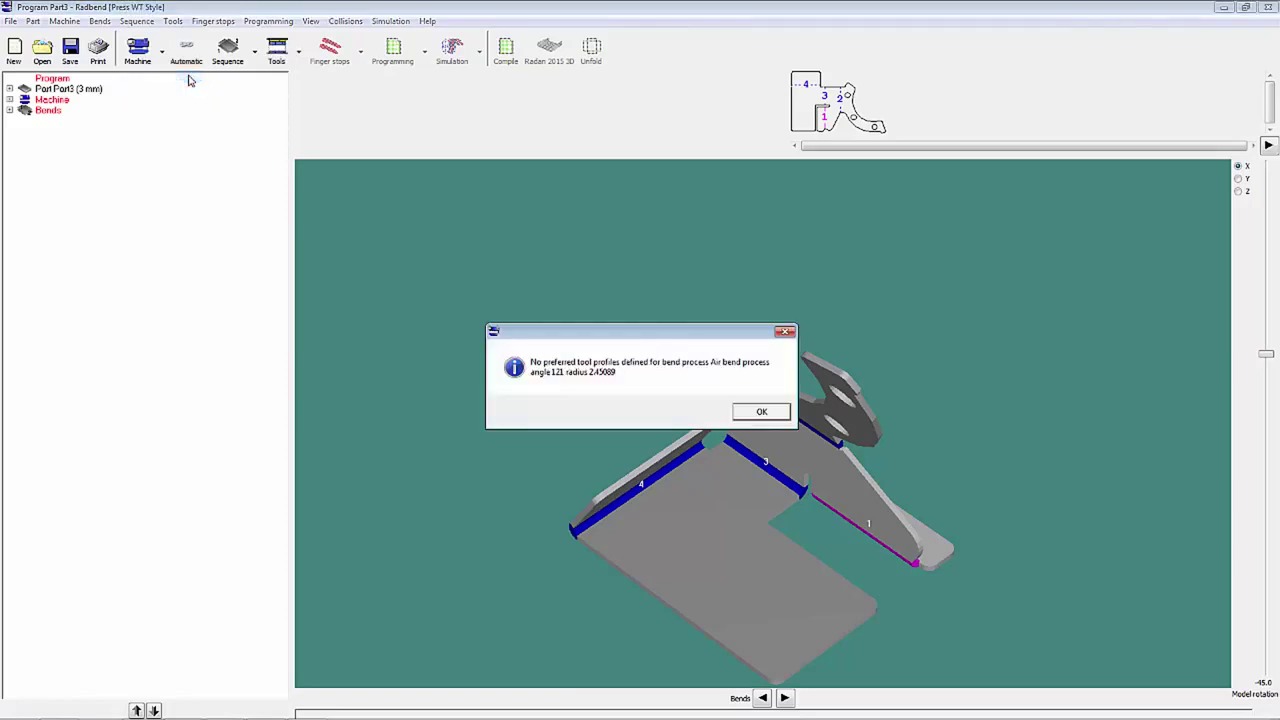
{"action": "left_click", "coordinate": [764, 413]}
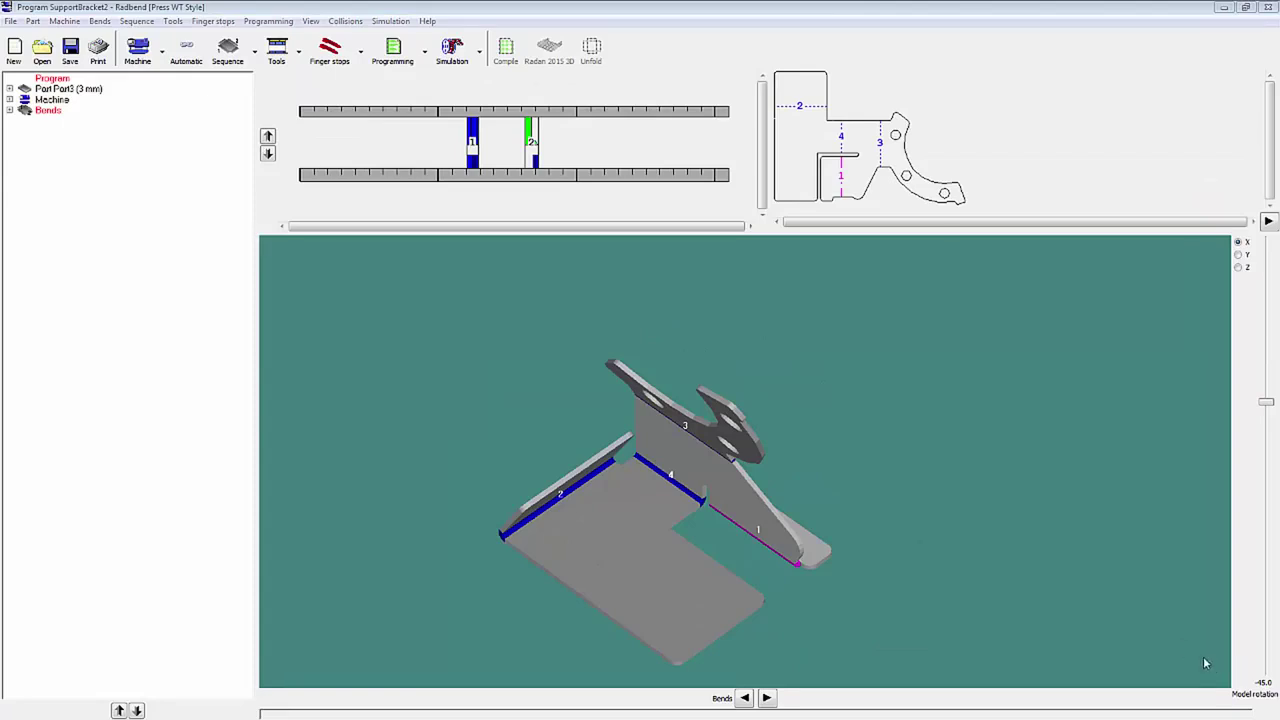
{"action": "left_click", "coordinate": [329, 52]}
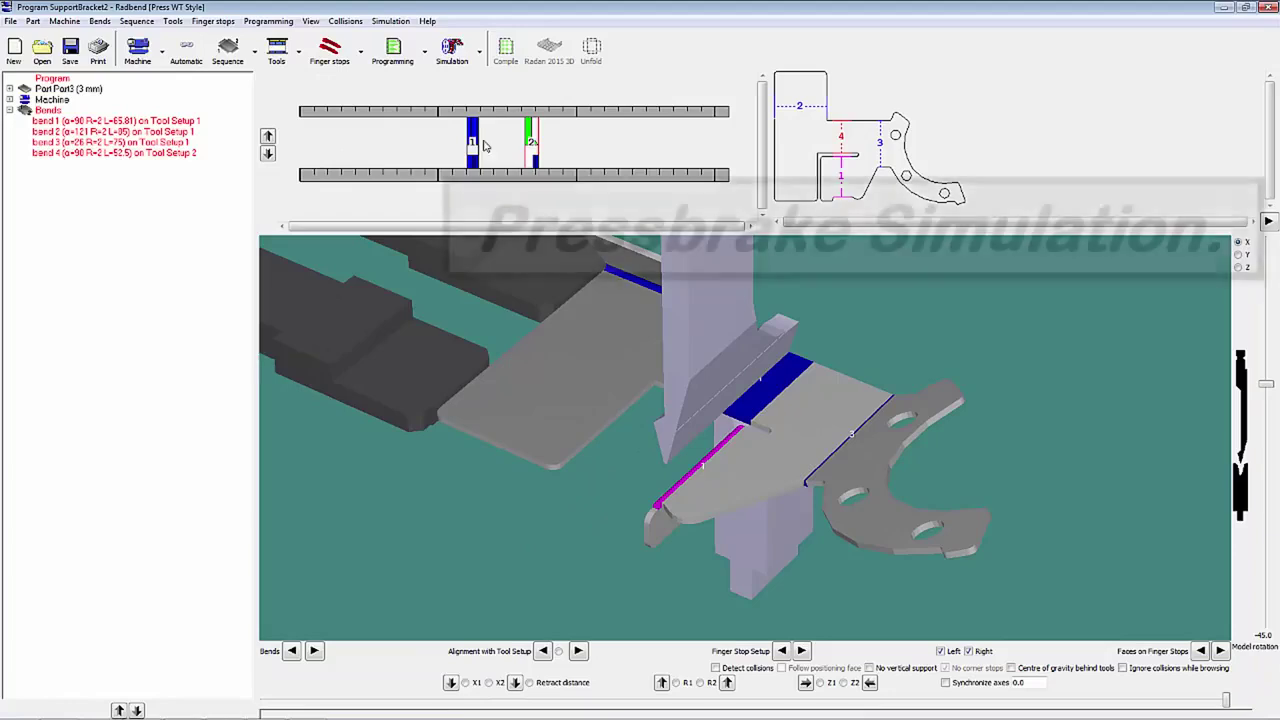
Play the bracket's bending simulation on the full press brake, zooming in on the tools
{"action": "left_click", "coordinate": [456, 58]}
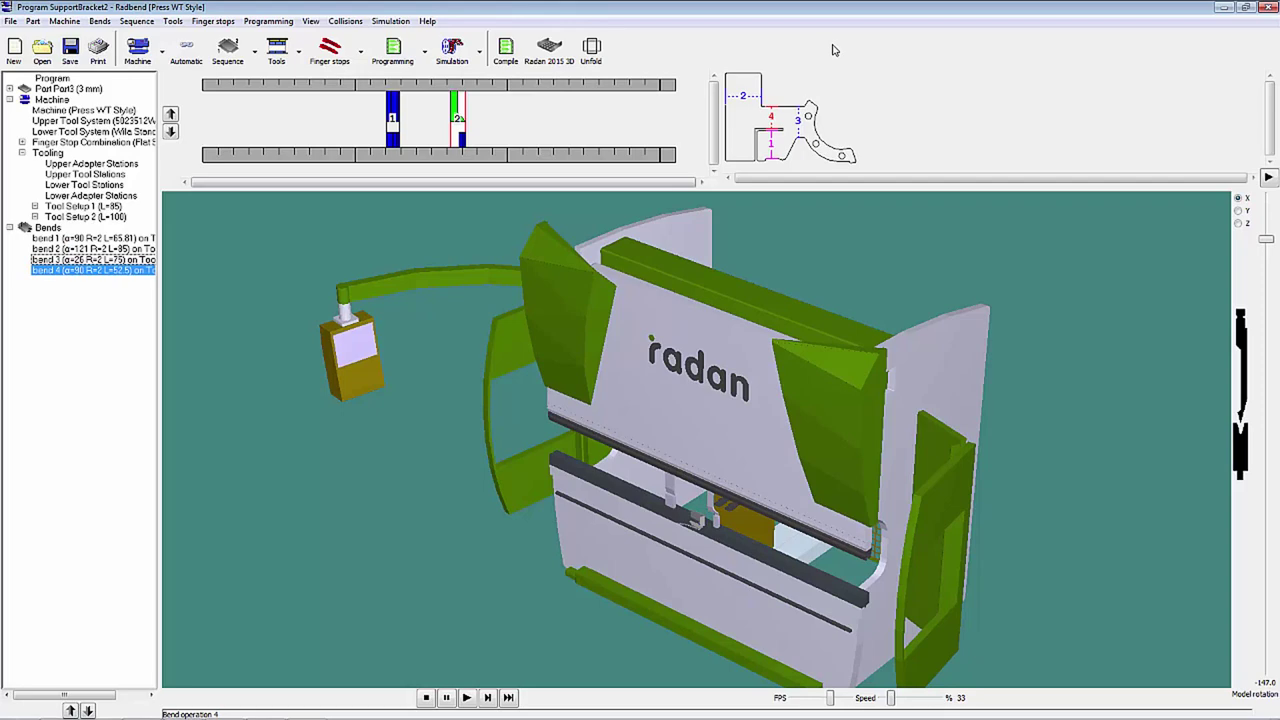
{"action": "scroll", "coordinate": [724, 516], "scroll_direction": "up", "scroll_amount": 2}
{"action": "scroll", "coordinate": [724, 516], "scroll_direction": "up", "scroll_amount": 2}
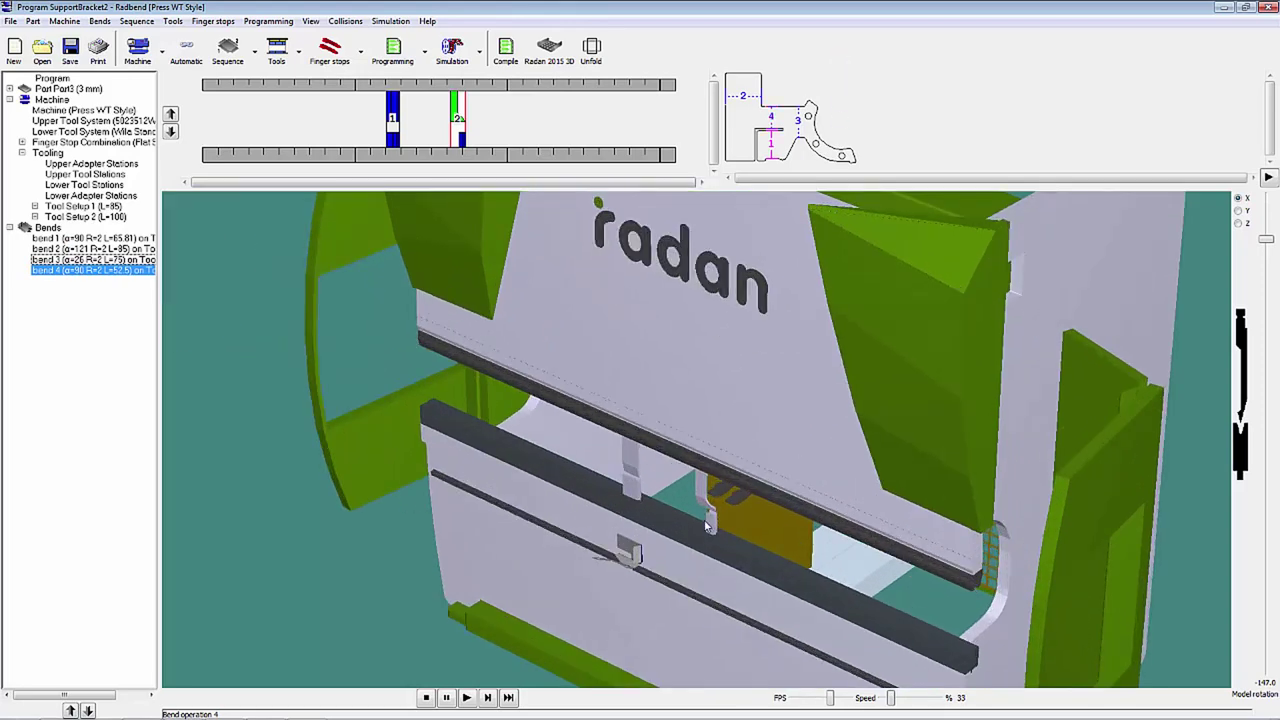
{"action": "scroll", "coordinate": [700, 515], "scroll_direction": "up", "scroll_amount": 2}
{"action": "scroll", "coordinate": [720, 550], "scroll_direction": "up", "scroll_amount": 2}
{"action": "scroll", "coordinate": [769, 474], "scroll_direction": "up", "scroll_amount": 2}
{"action": "scroll", "coordinate": [768, 444], "scroll_direction": "up", "scroll_amount": 2}
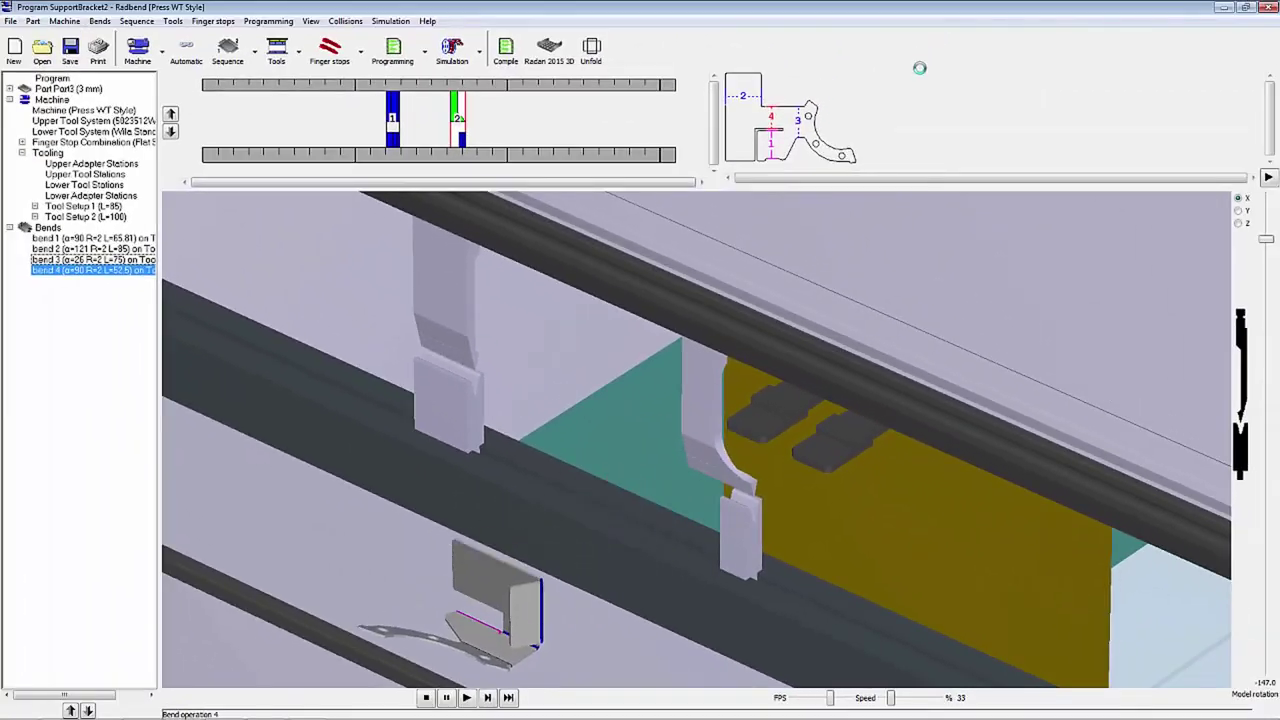
{"action": "left_click", "coordinate": [10, 21]}
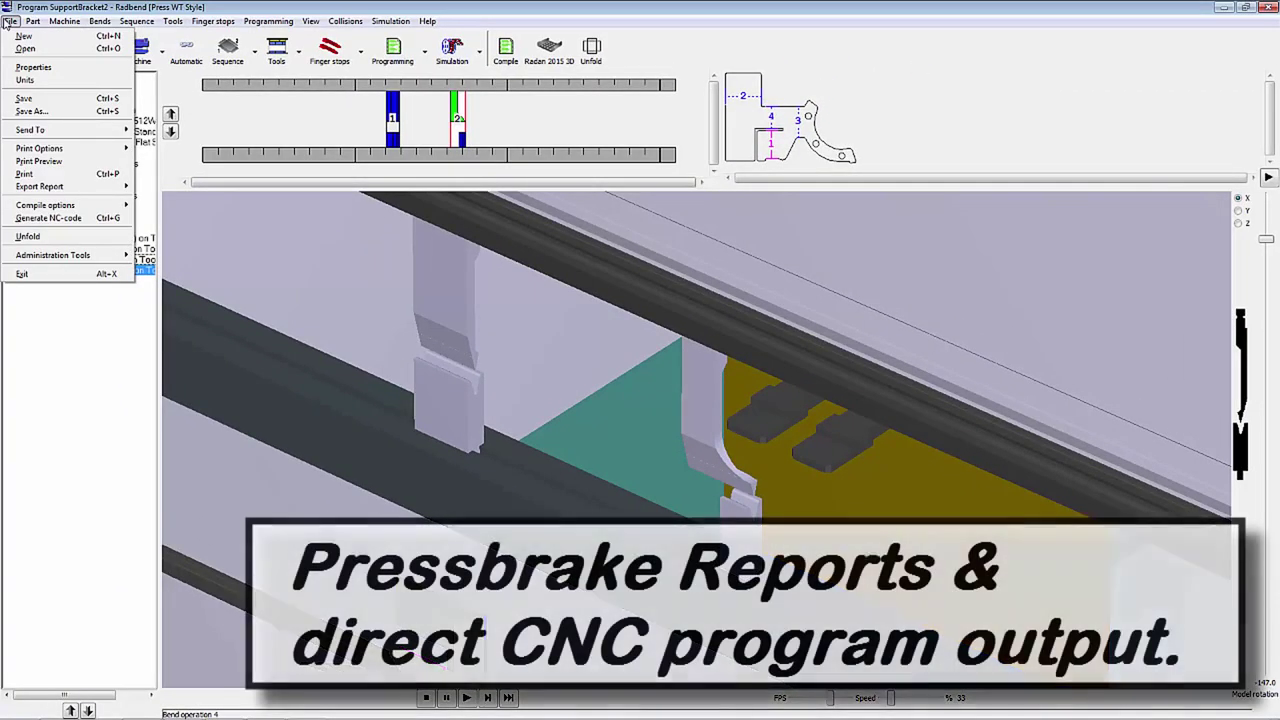